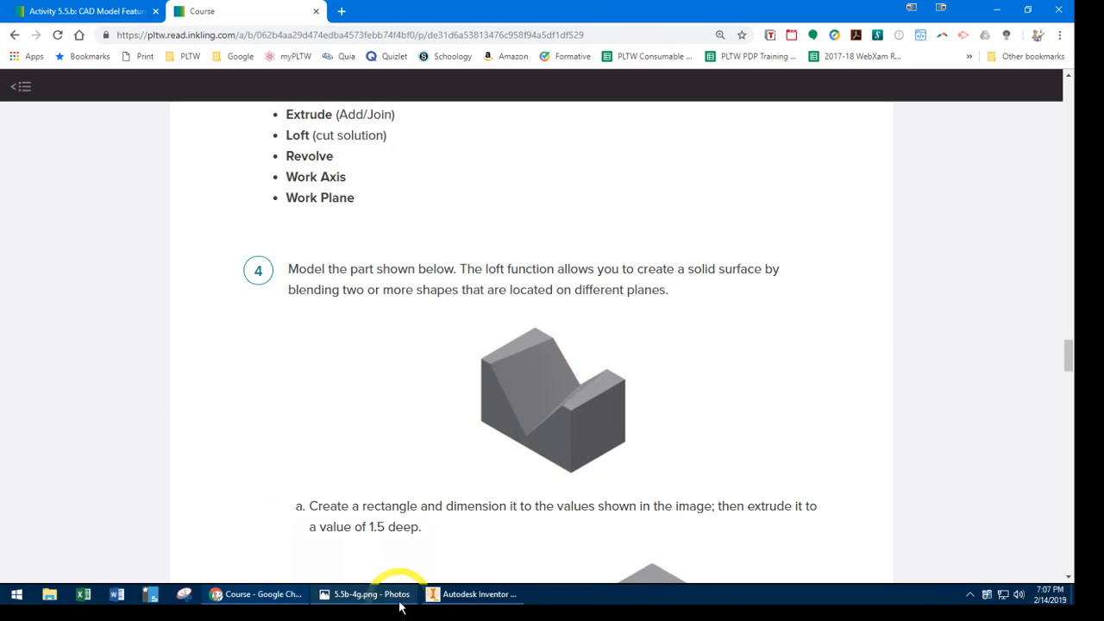
# - Switch to Inventor and complete a sketch on the XY plane with a 2.5 by 1.5 in rectangle starting at the origin
pyautogui.click(288, 595)
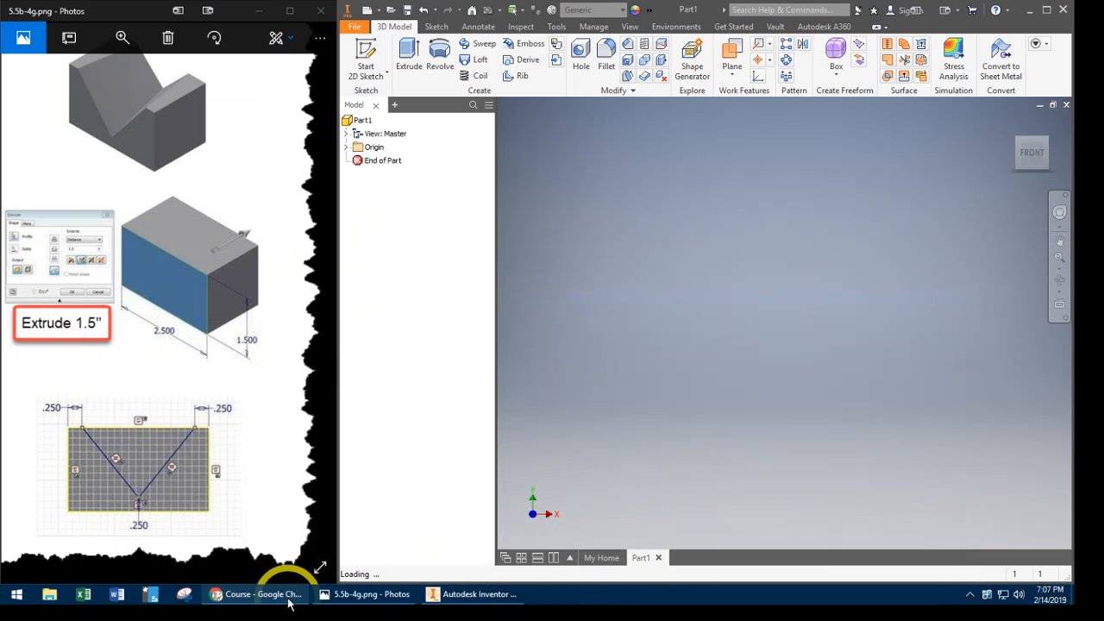
pyautogui.click(361, 52)
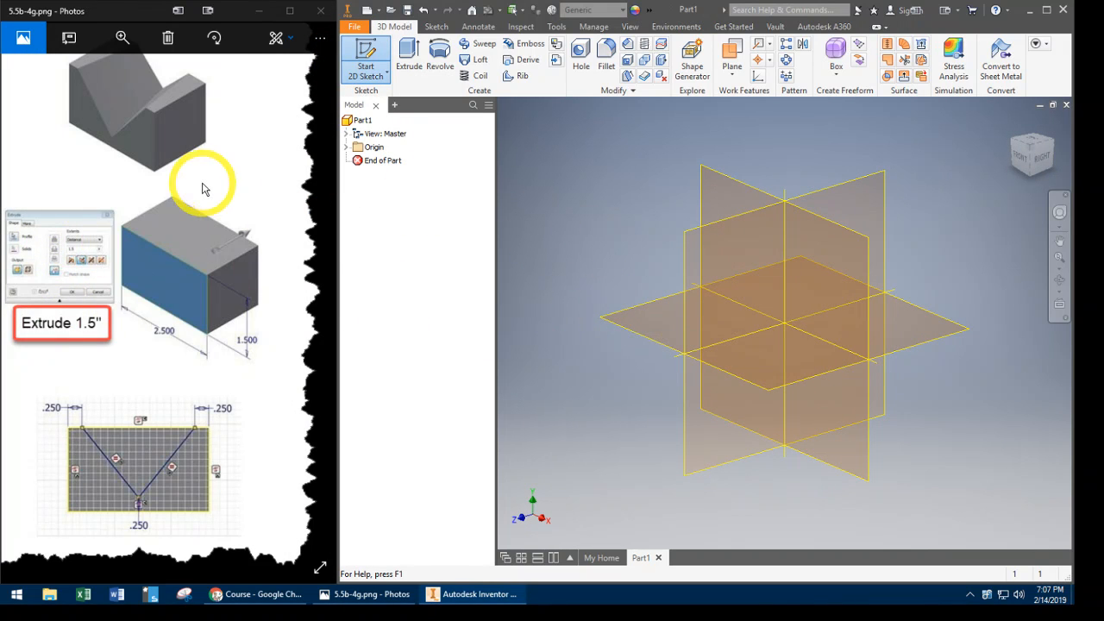
pyautogui.click(733, 185)
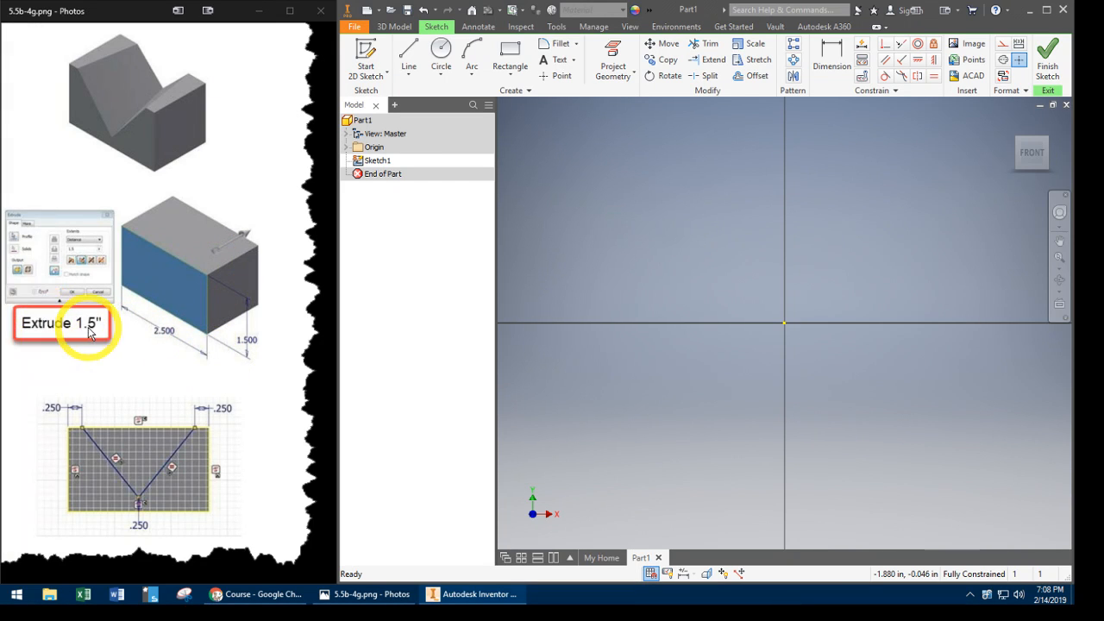
pyautogui.click(510, 54)
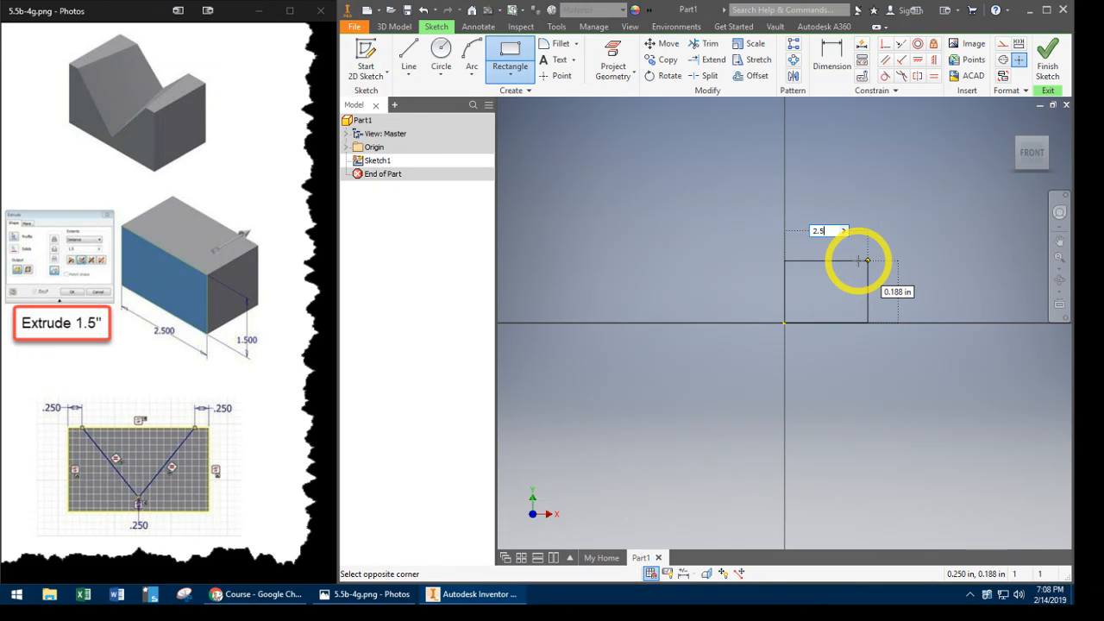
pyautogui.press('Tab')
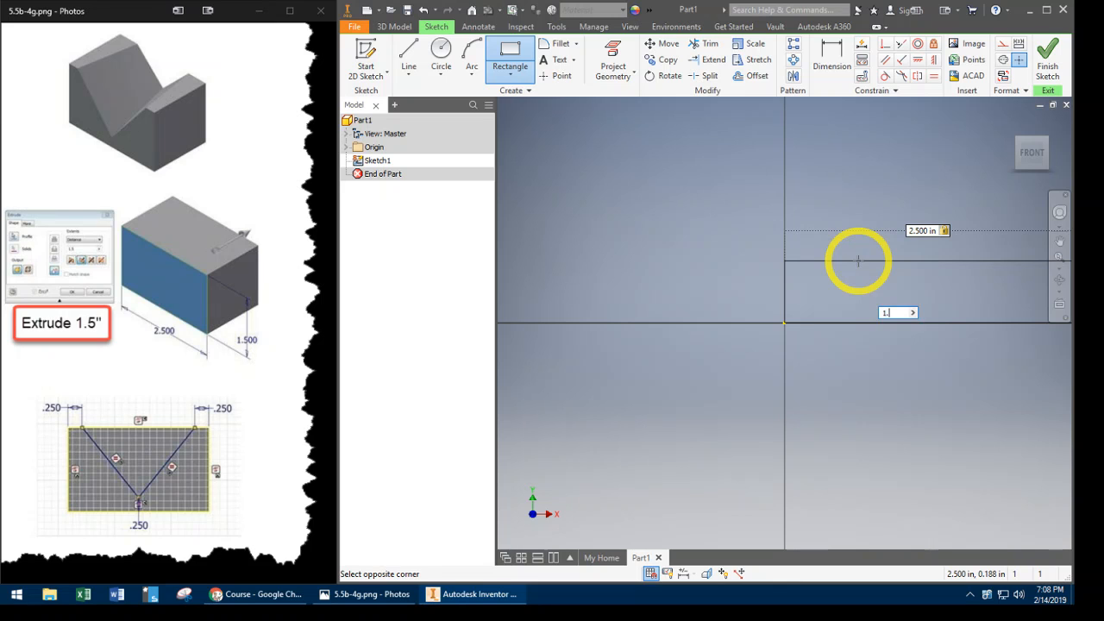
pyautogui.press('Tab')
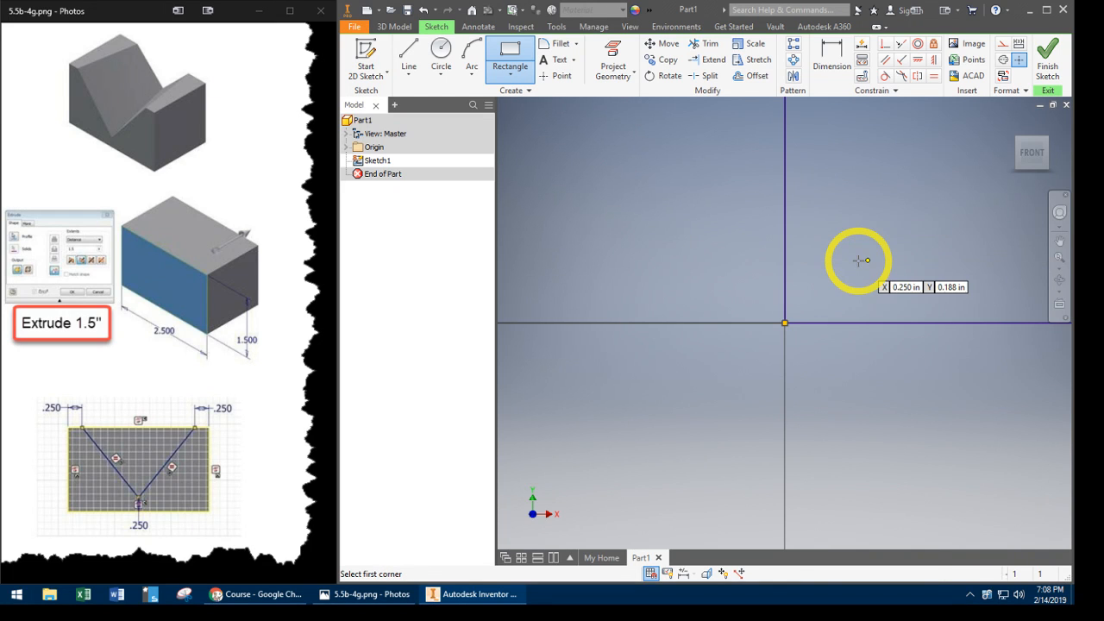
pyautogui.press('Return')
pyautogui.click(1012, 126)
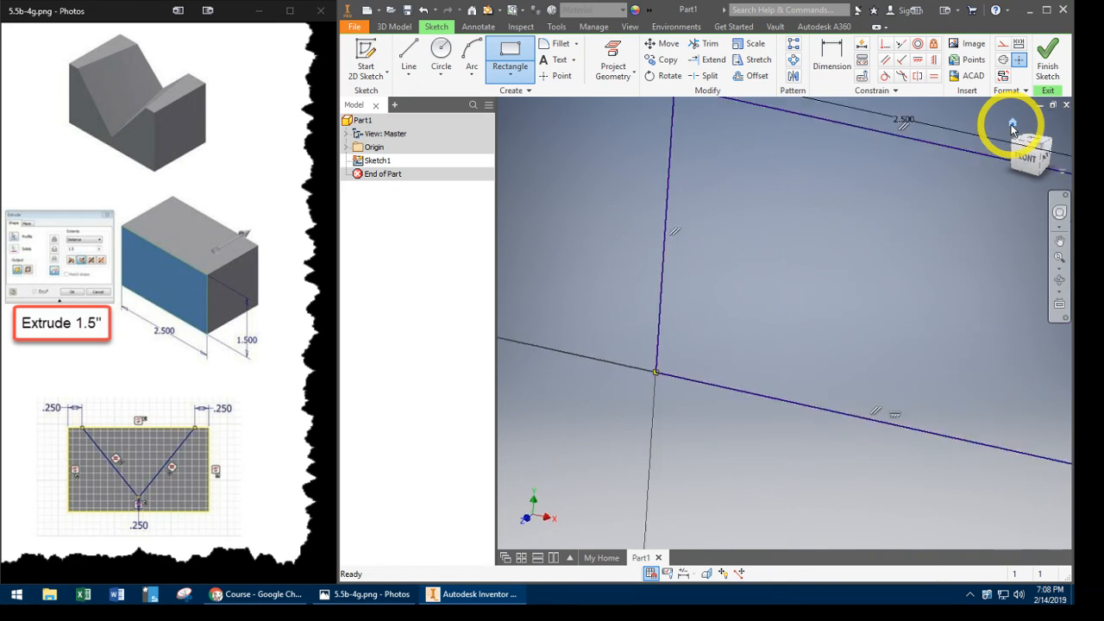
pyautogui.click(1048, 62)
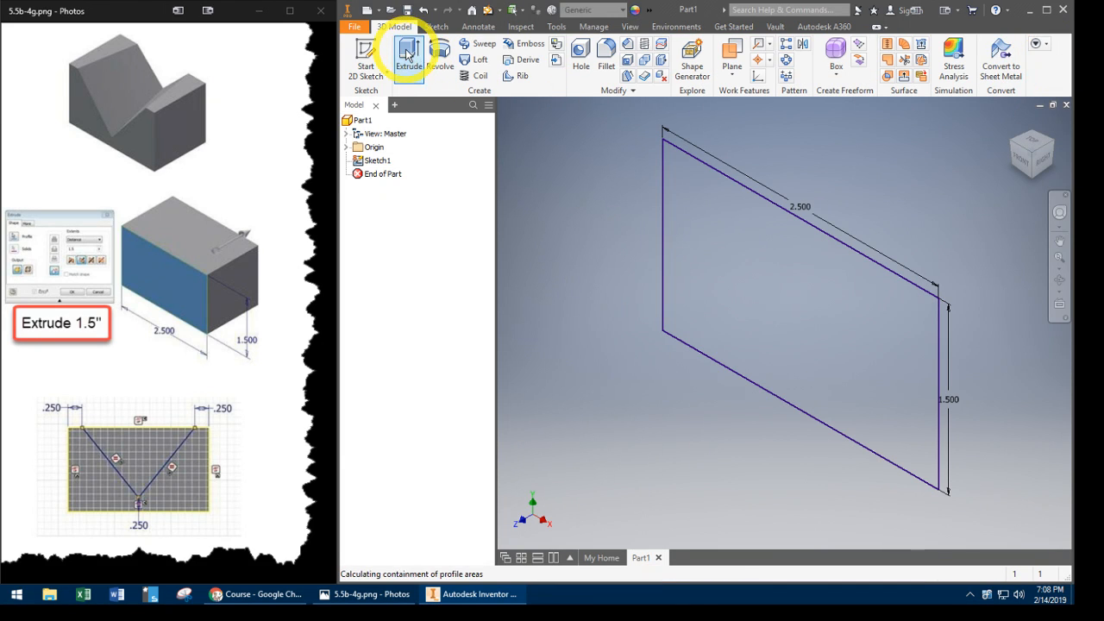
# - Extrude the rectangle 1.5 in backward from the sketch plane
pyautogui.click(407, 53)
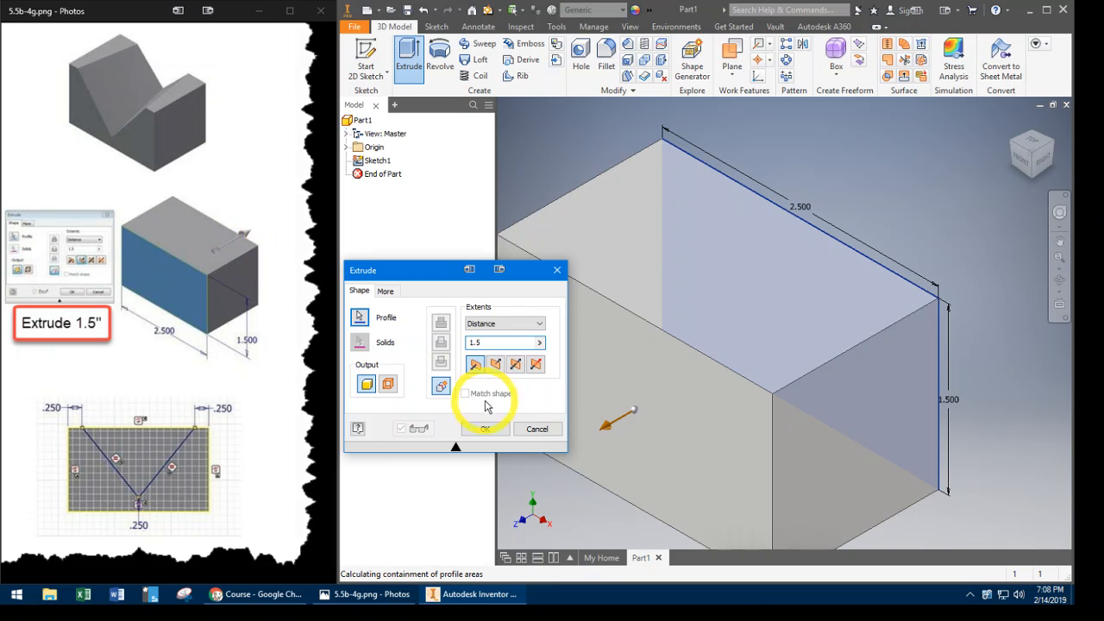
pyautogui.click(498, 366)
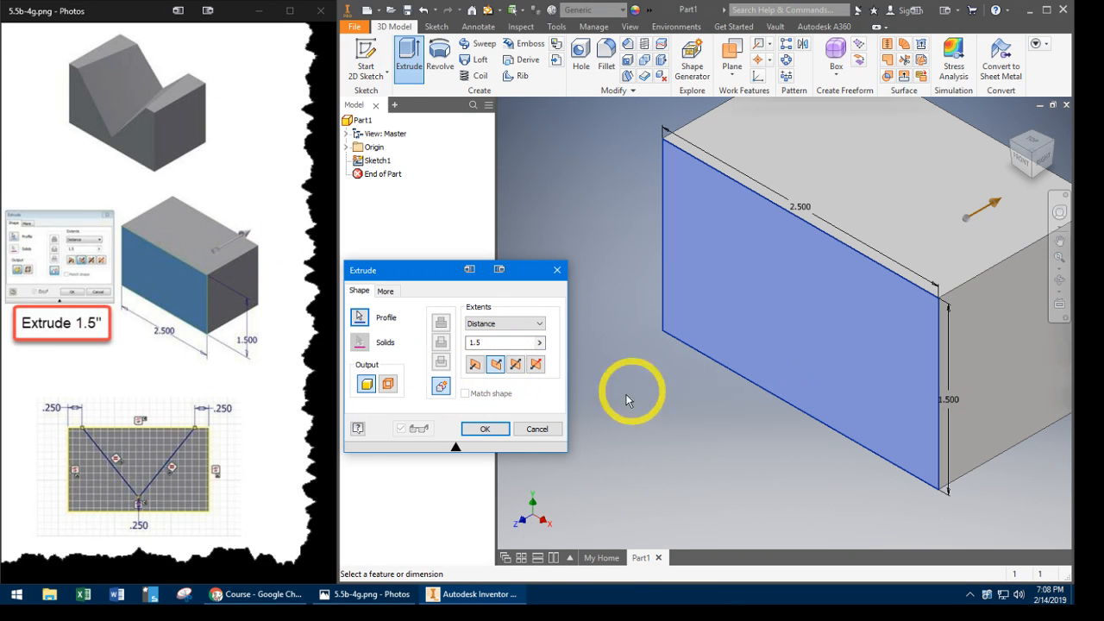
pyautogui.click(488, 428)
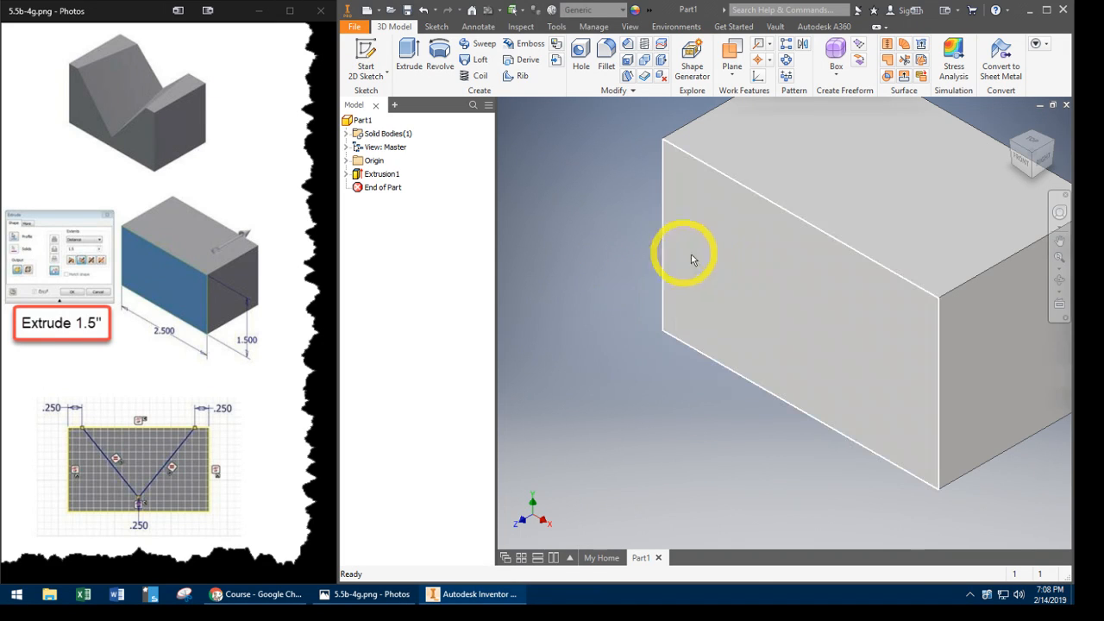
# - Start a sketch on the block's front face and draw a V's left line about 1.1 in long, undoing the misplaced second line
pyautogui.rightClick(762, 271)
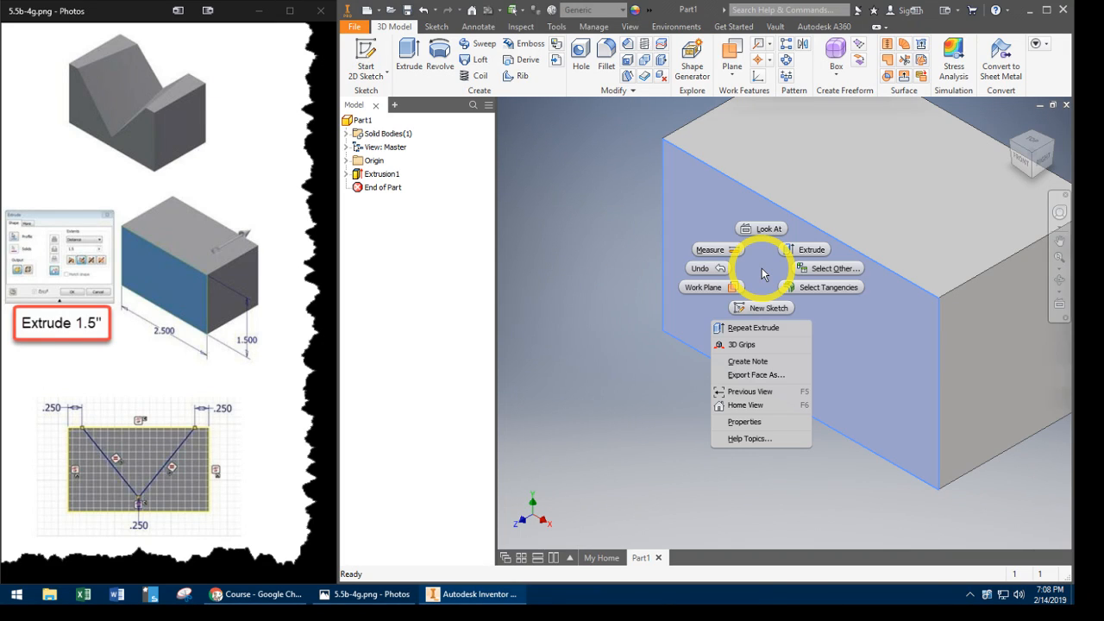
pyautogui.click(764, 309)
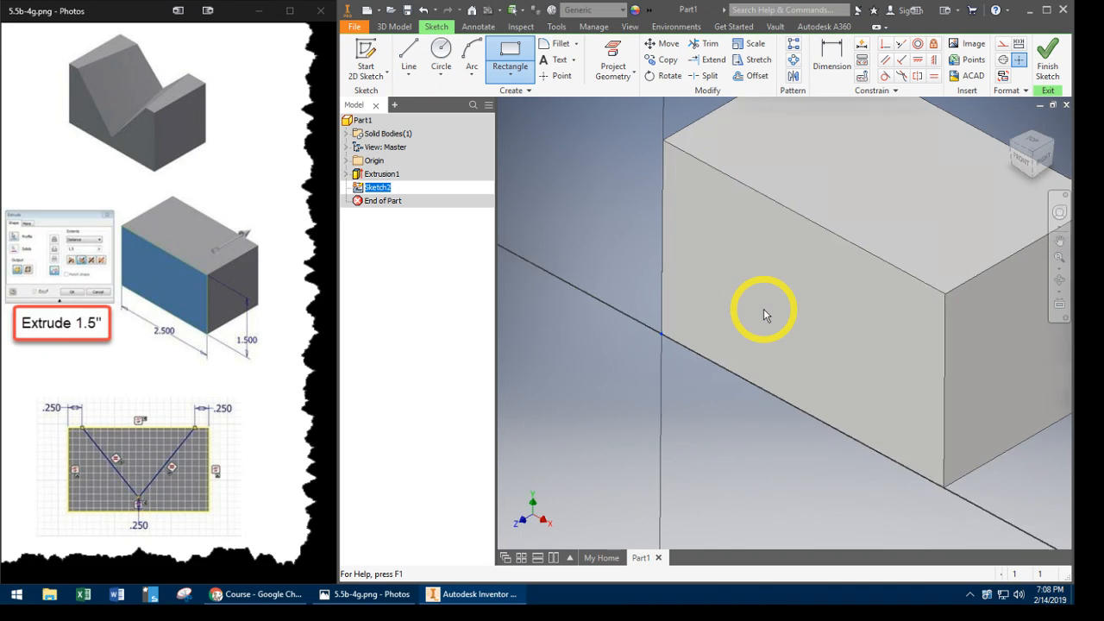
pyautogui.click(409, 60)
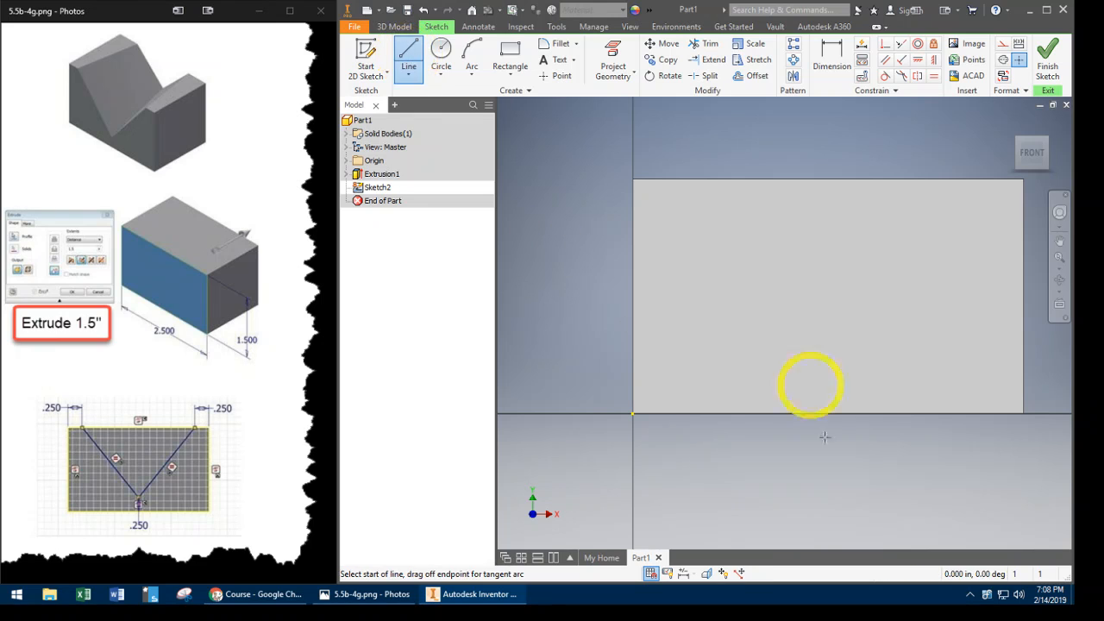
pyautogui.click(691, 159)
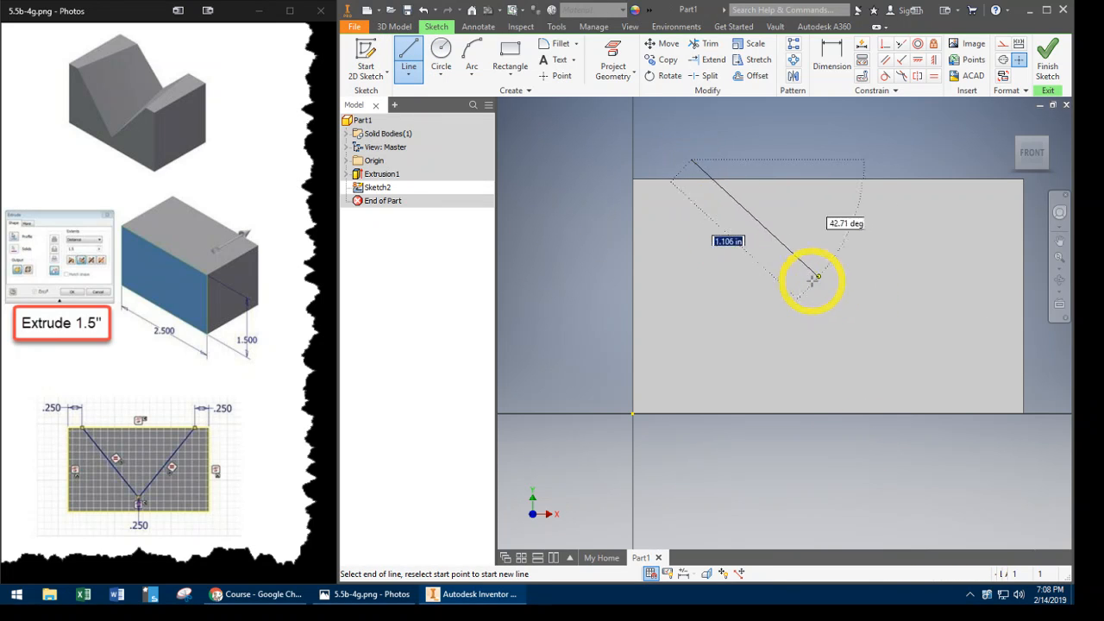
pyautogui.click(810, 276)
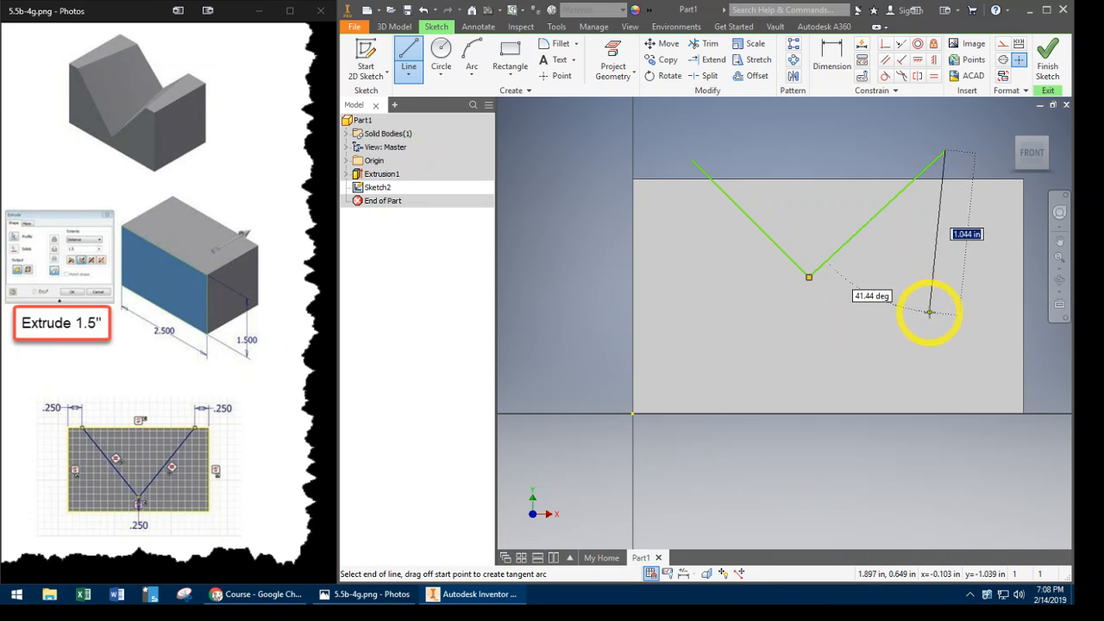
pyautogui.press('Escape')
pyautogui.hotkey('ctrl', 'z')
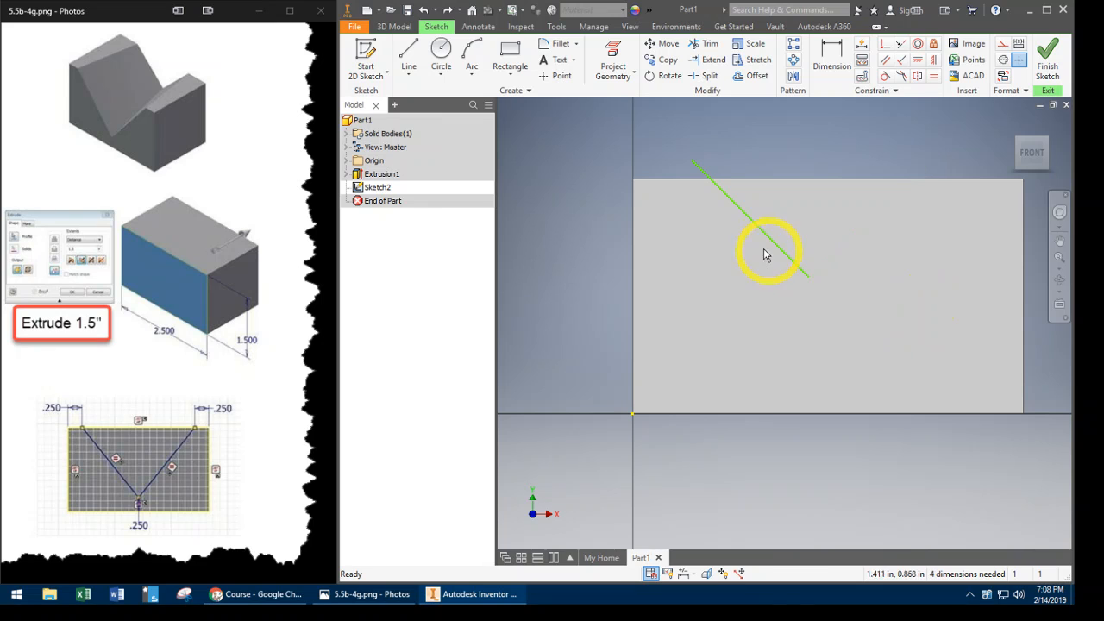
# - Draw the V's second line from the first line's lower end, rising about 0.8 in and running about 0.3 in right
pyautogui.click(409, 53)
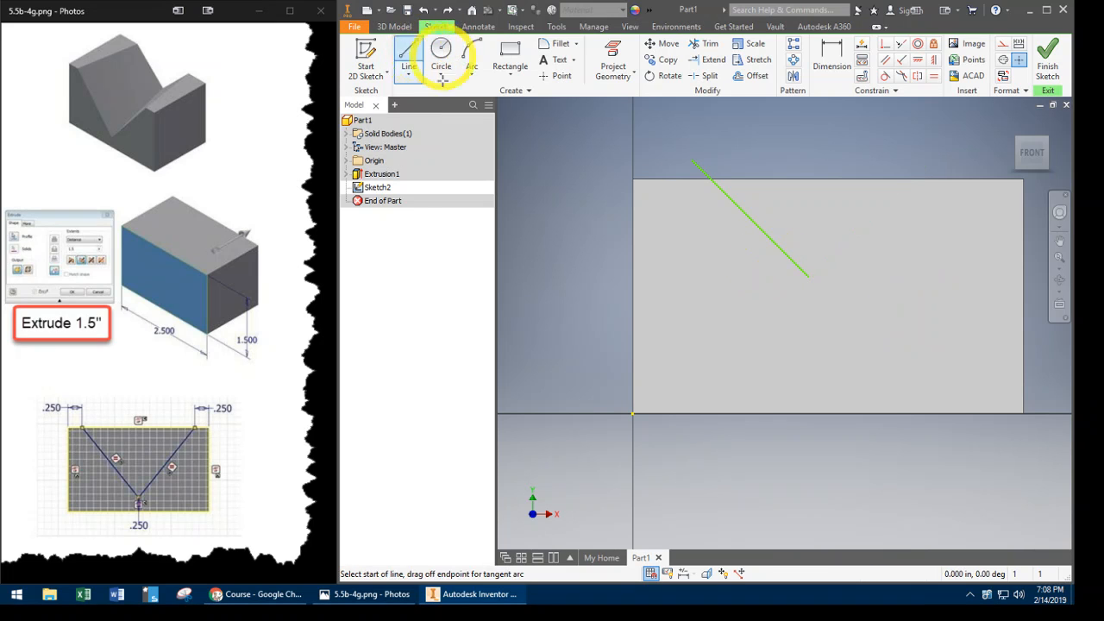
pyautogui.click(808, 276)
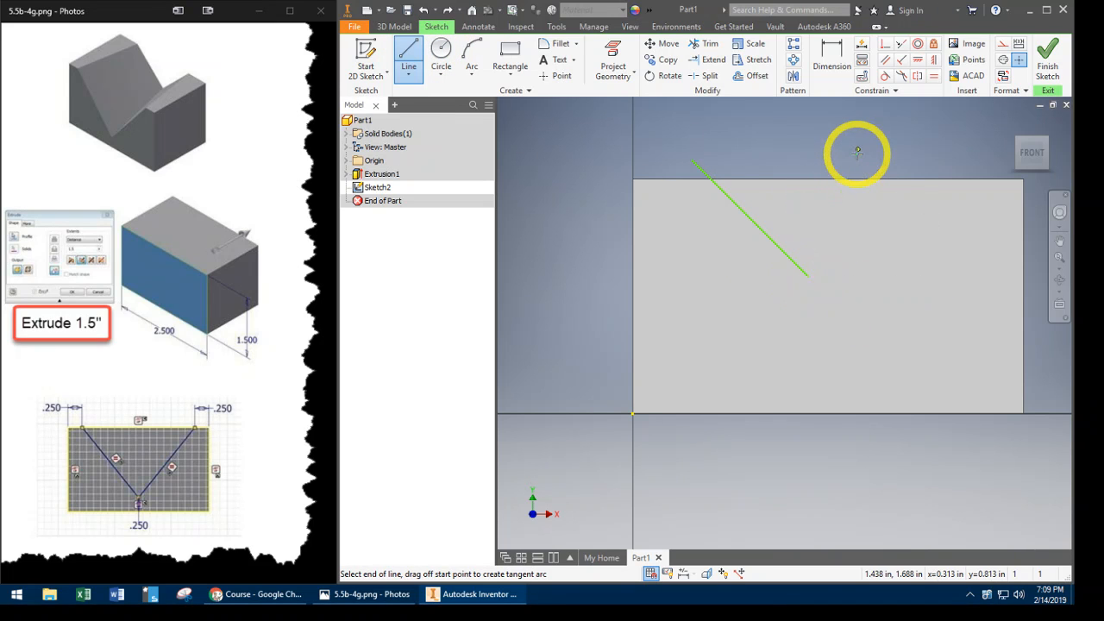
pyautogui.click(857, 152)
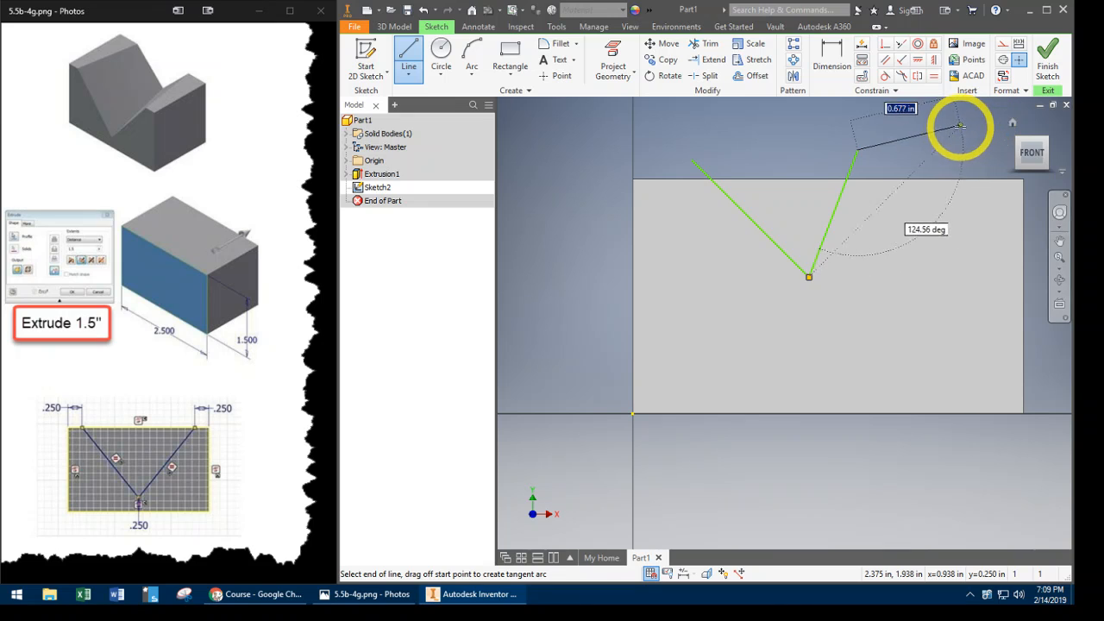
pyautogui.press('Escape')
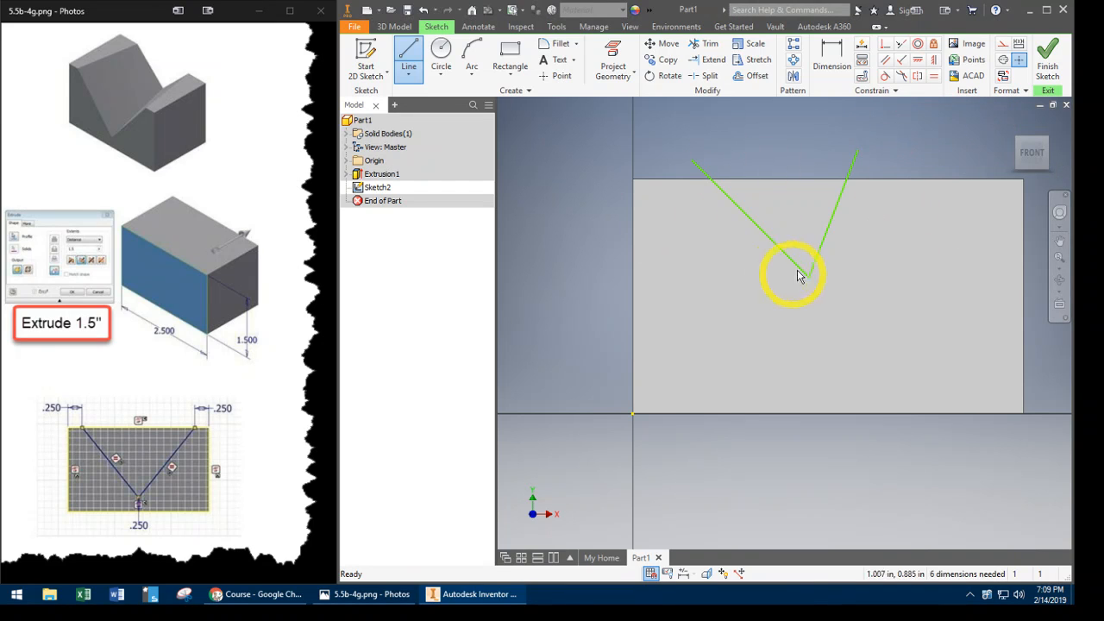
pyautogui.press('Escape')
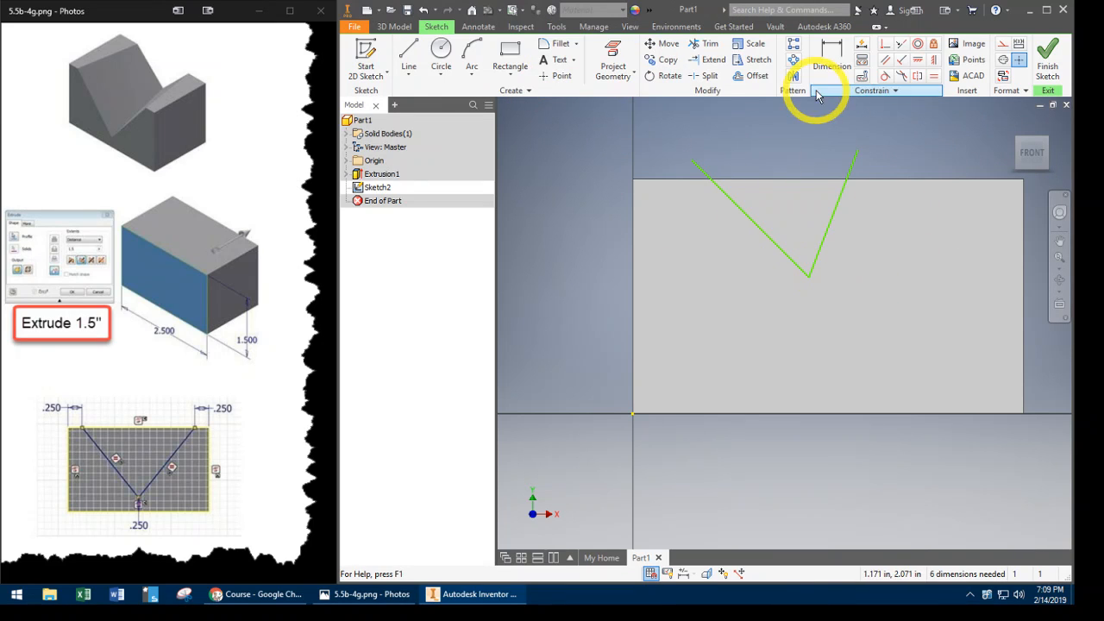
# - Make both upper ends of the V coincident with the face's top edge and dimension the vertex 0.25 in above the bottom edge
pyautogui.click(887, 47)
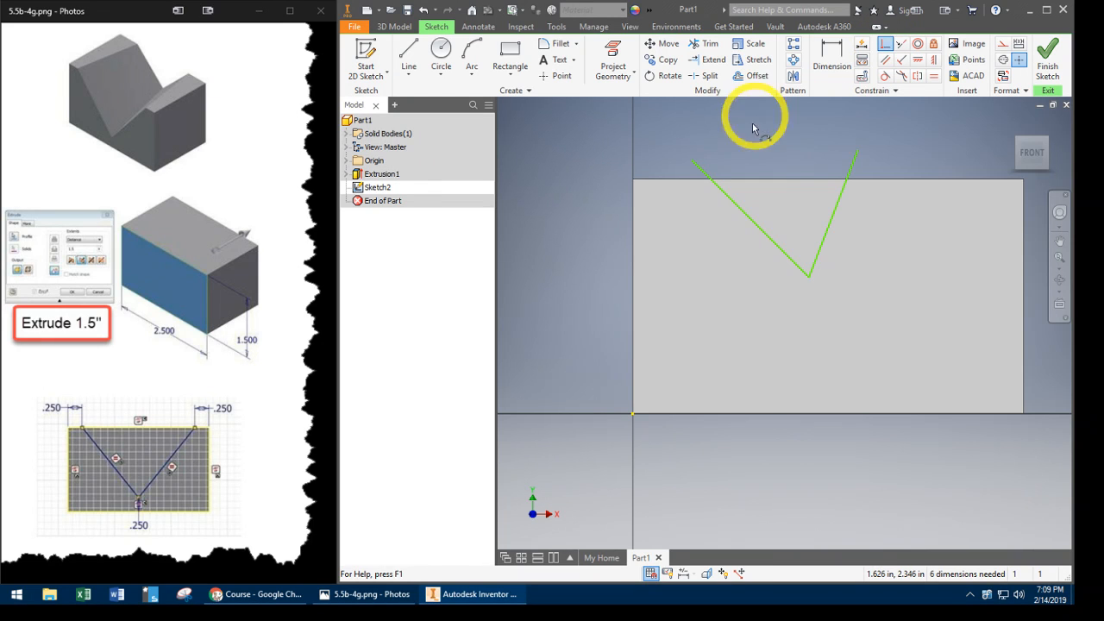
pyautogui.click(696, 165)
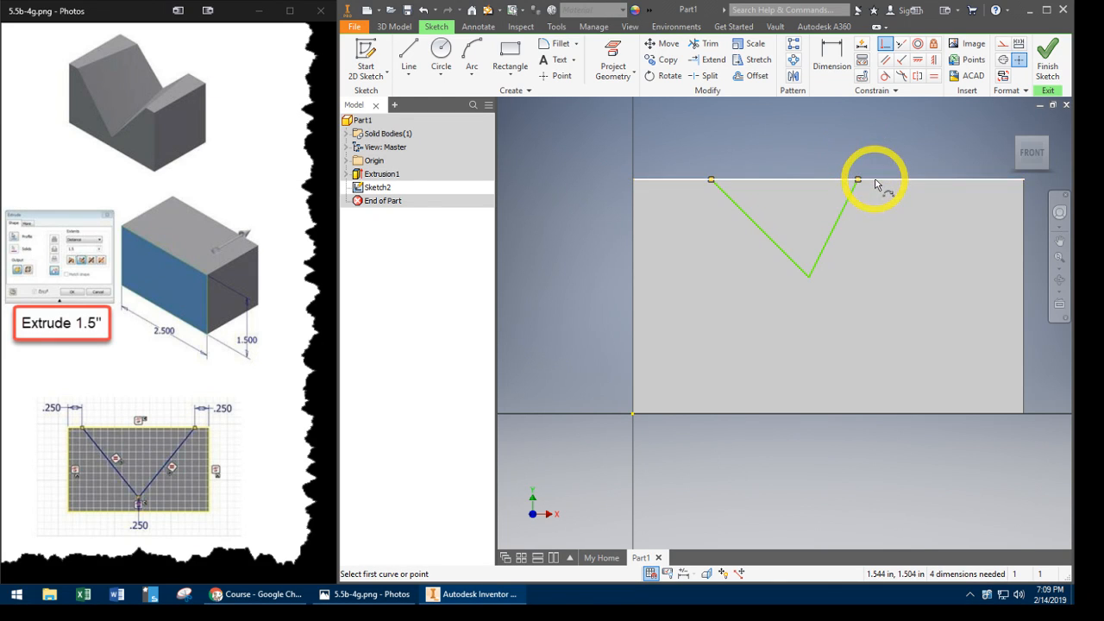
pyautogui.click(828, 52)
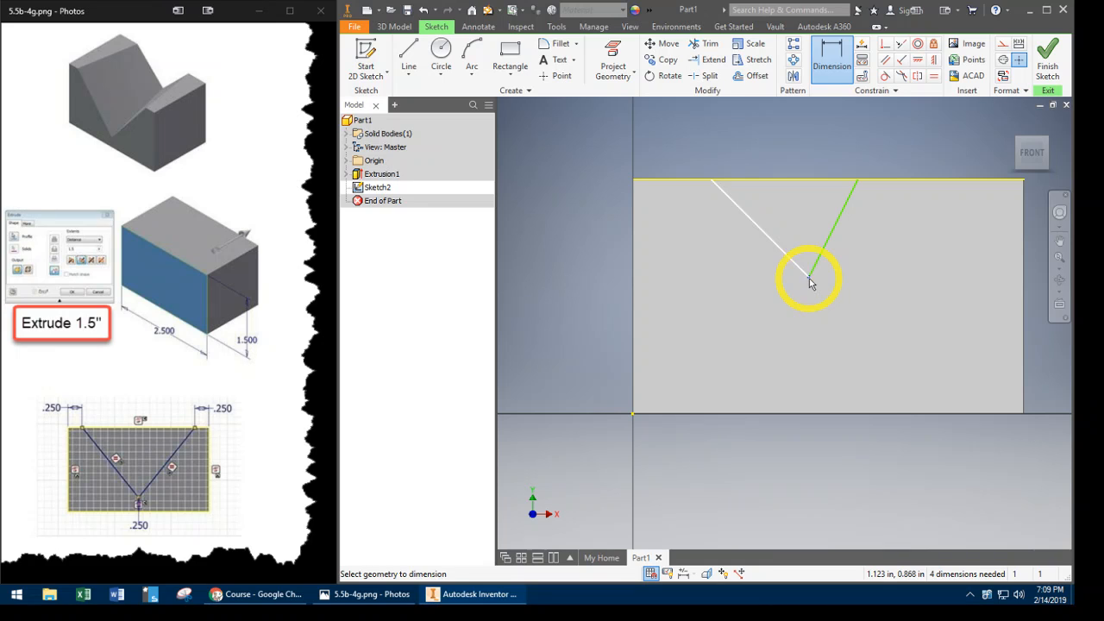
pyautogui.click(686, 414)
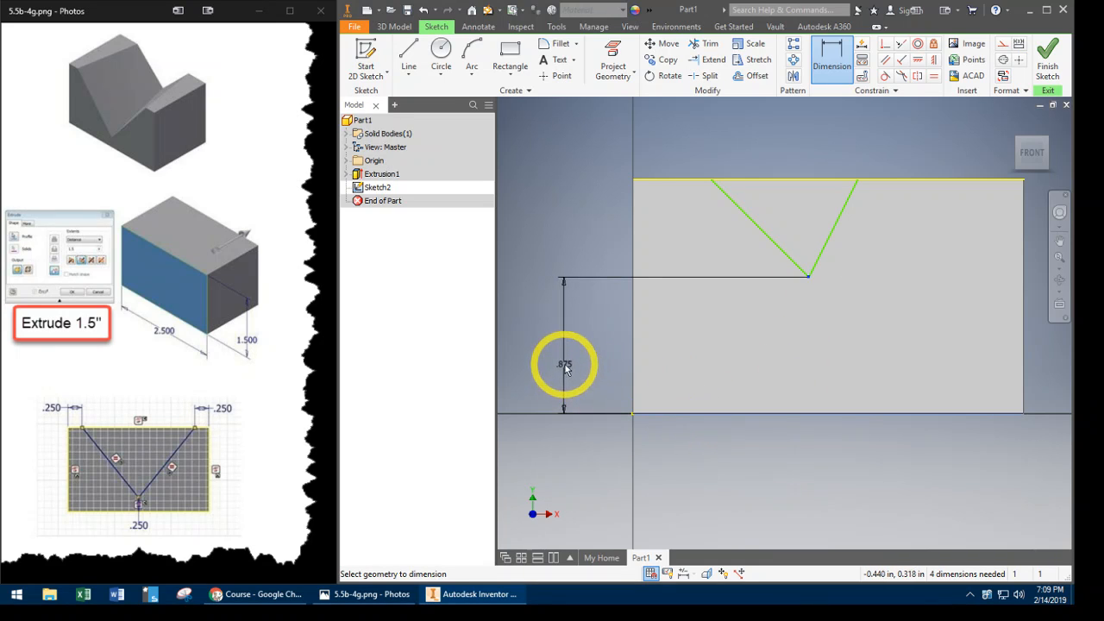
pyautogui.click(564, 365)
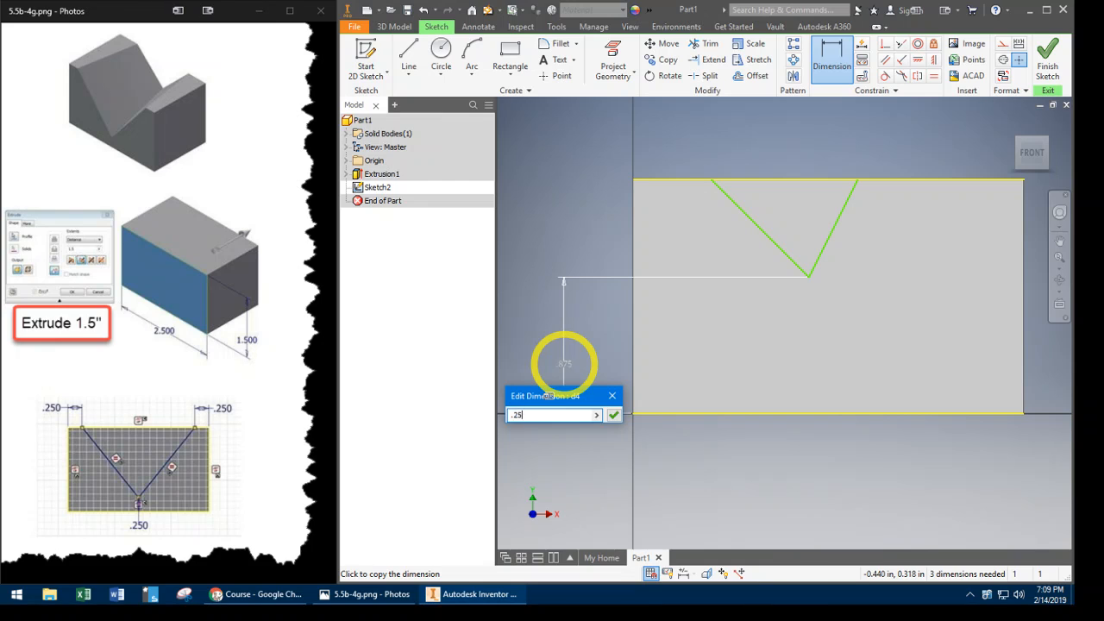
pyautogui.press('Return')
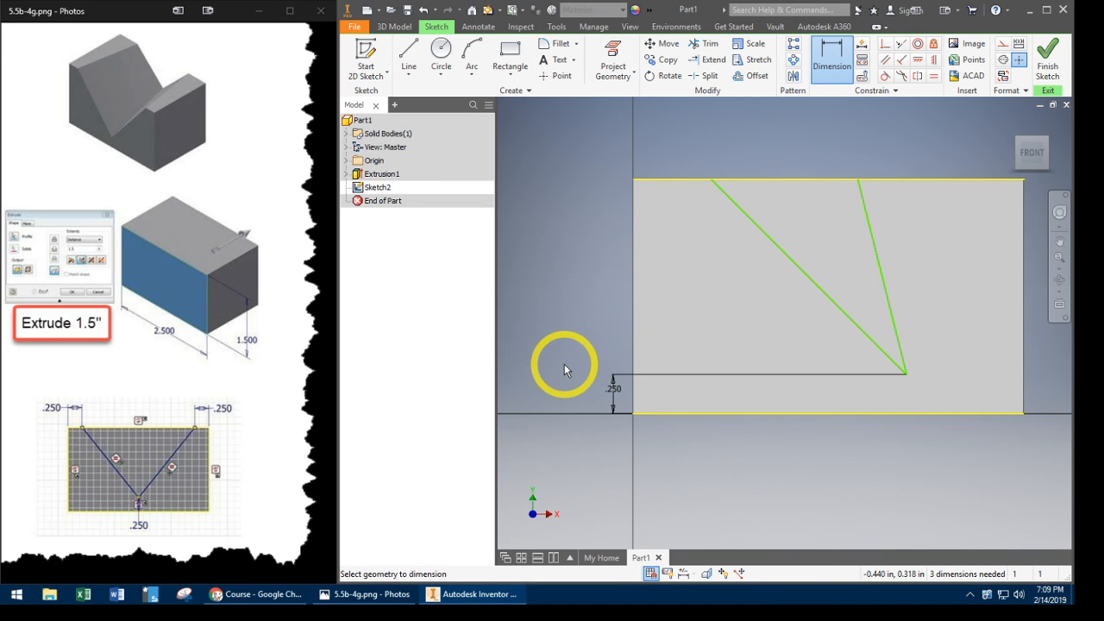
# - Dimension the V's upper-left end from the face's left edge, linking the value to the vertex height dimension d4
pyautogui.click(711, 180)
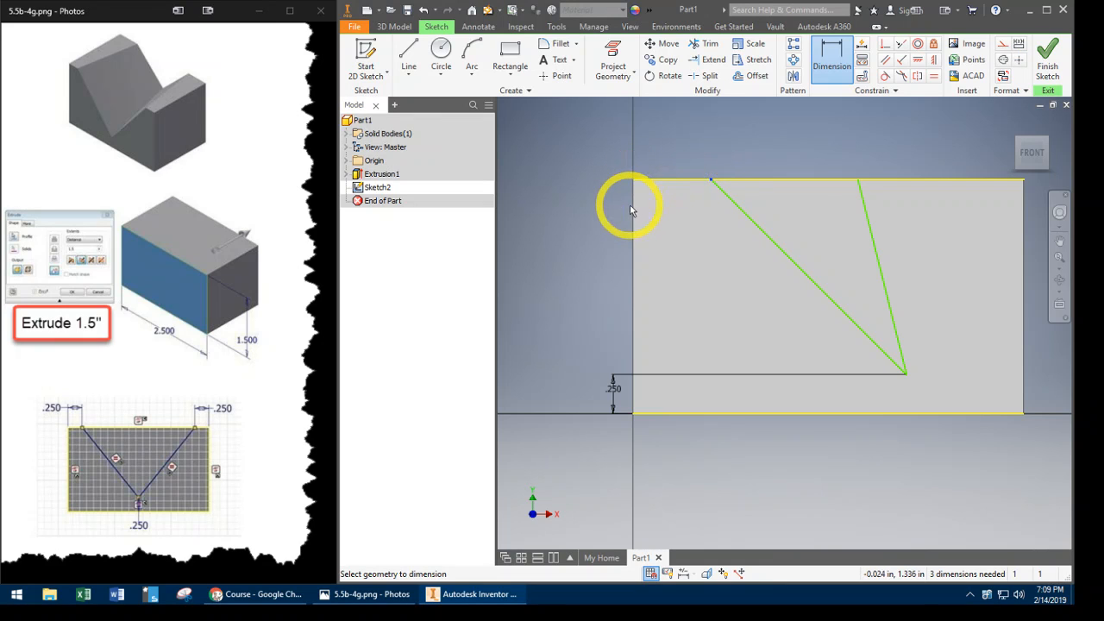
pyautogui.click(635, 210)
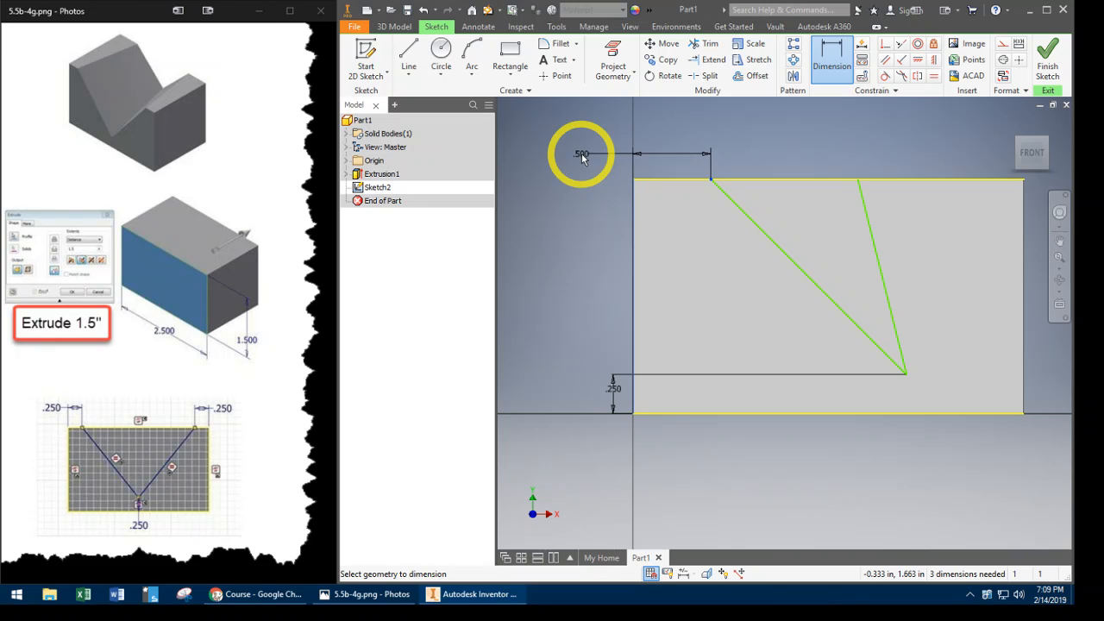
pyautogui.click(581, 153)
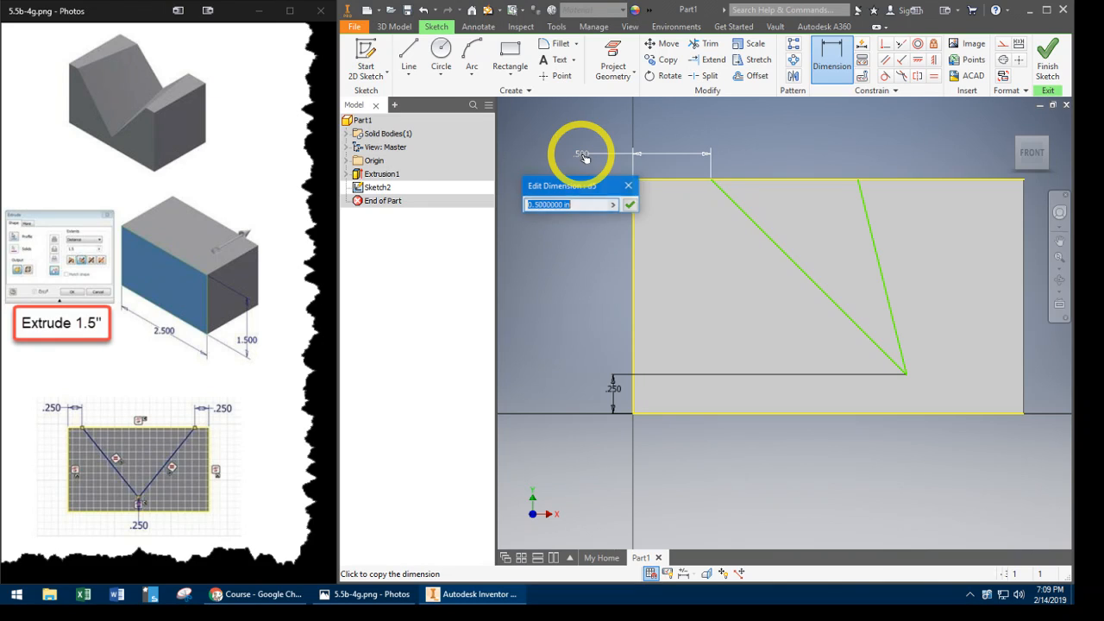
pyautogui.click(617, 394)
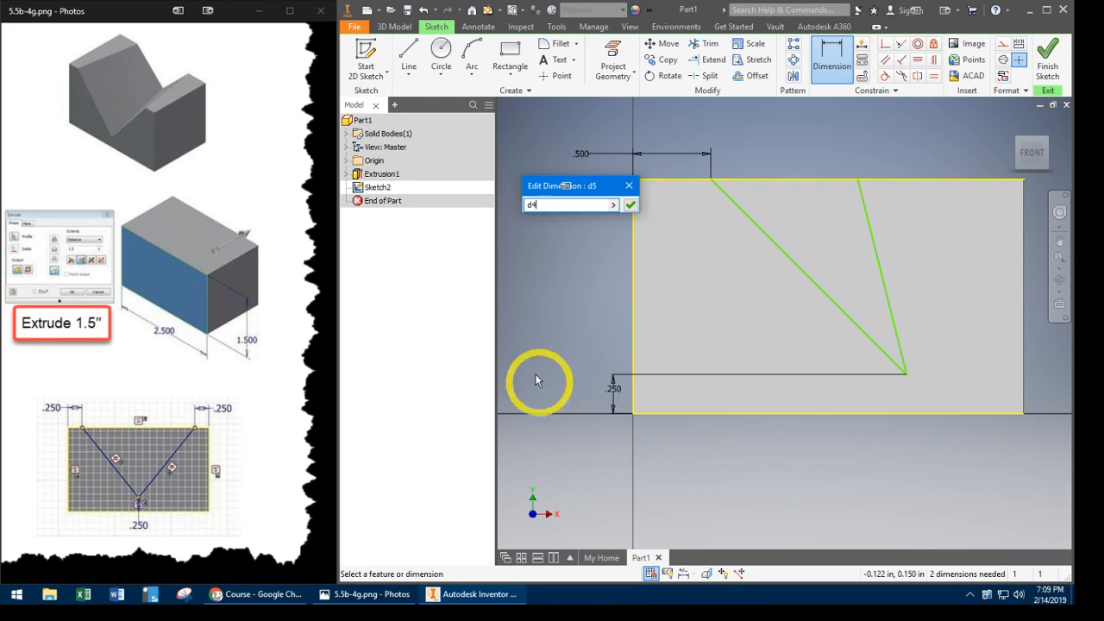
pyautogui.press('Return')
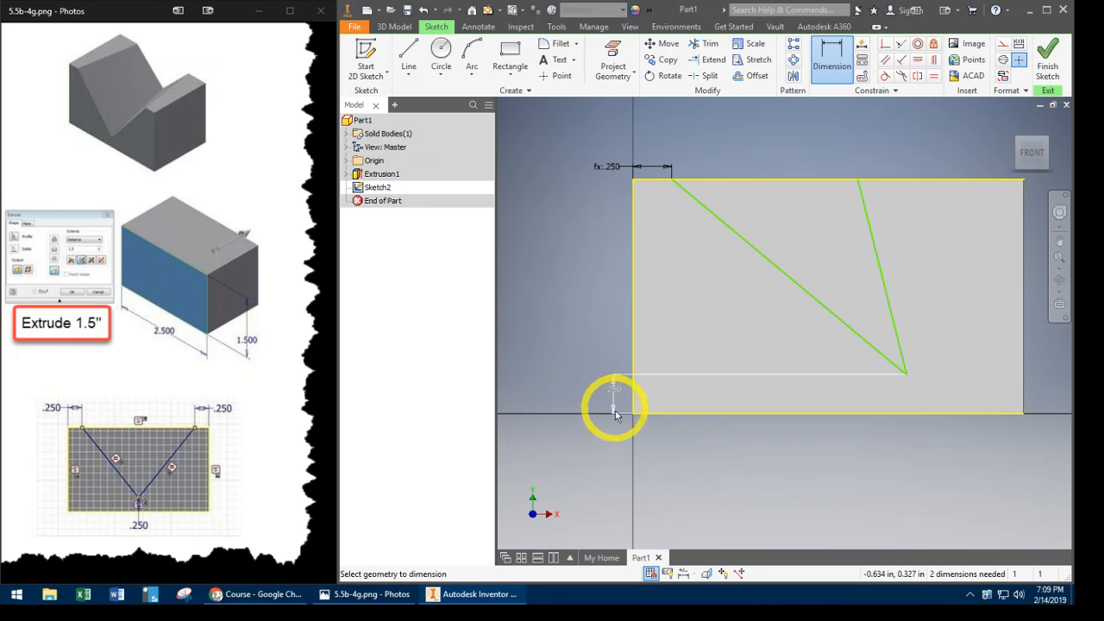
# - Dimension the V's upper-right end from the face's right edge, linking the value to the vertex height dimension d4
pyautogui.click(858, 181)
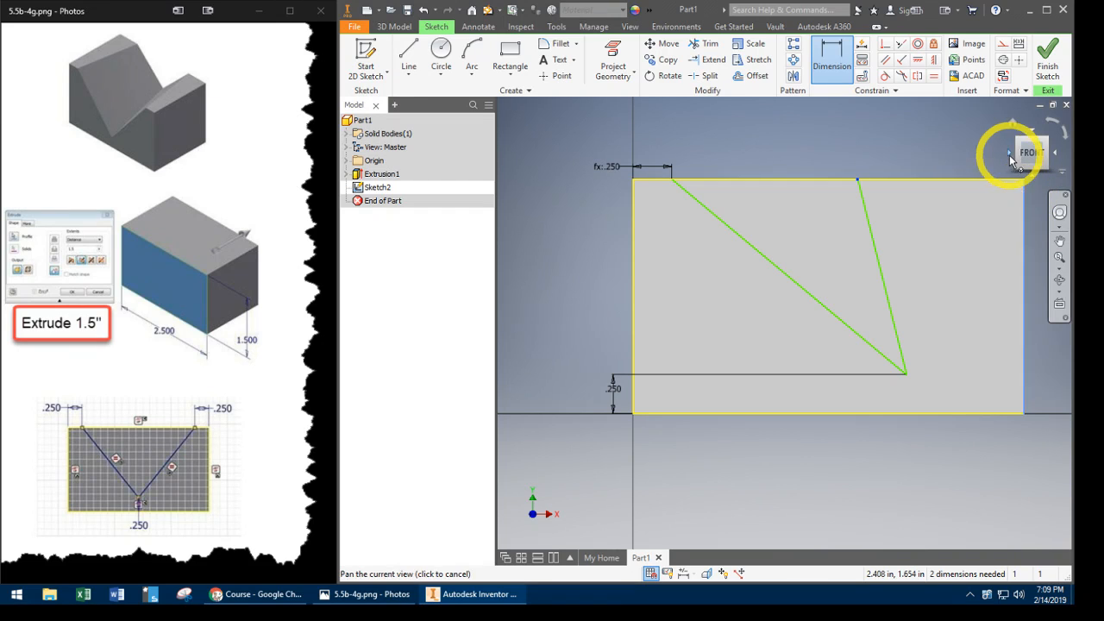
pyautogui.moveTo(1006, 156); pyautogui.dragTo(897, 159, button='middle')
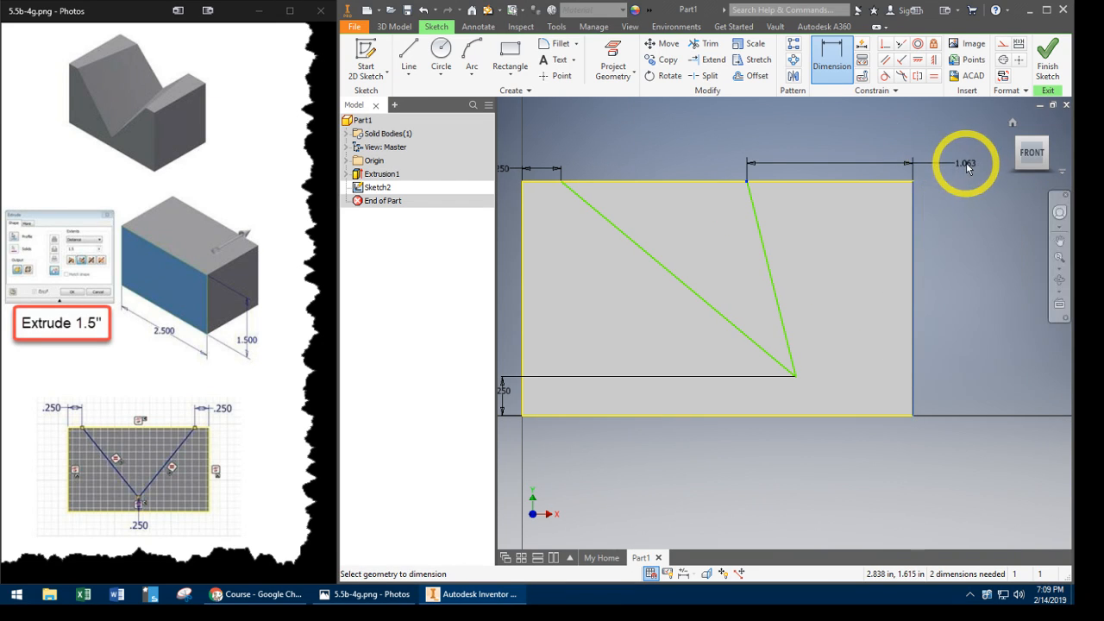
pyautogui.click(968, 165)
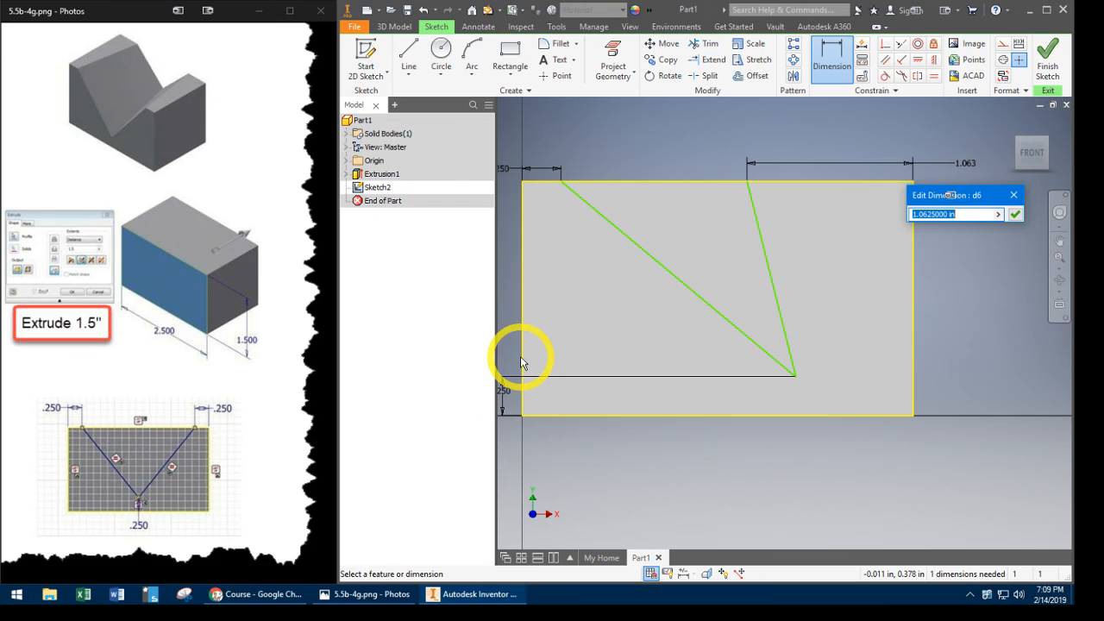
pyautogui.moveTo(520, 363); pyautogui.dragTo(547, 360, button='middle')
pyautogui.click(540, 393)
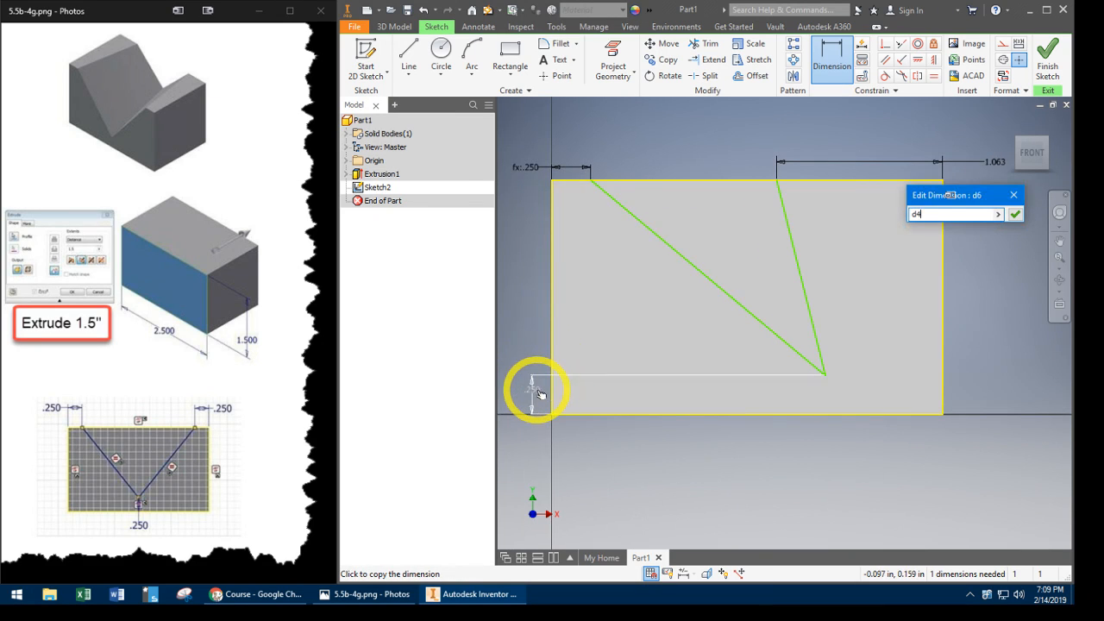
pyautogui.press('Return')
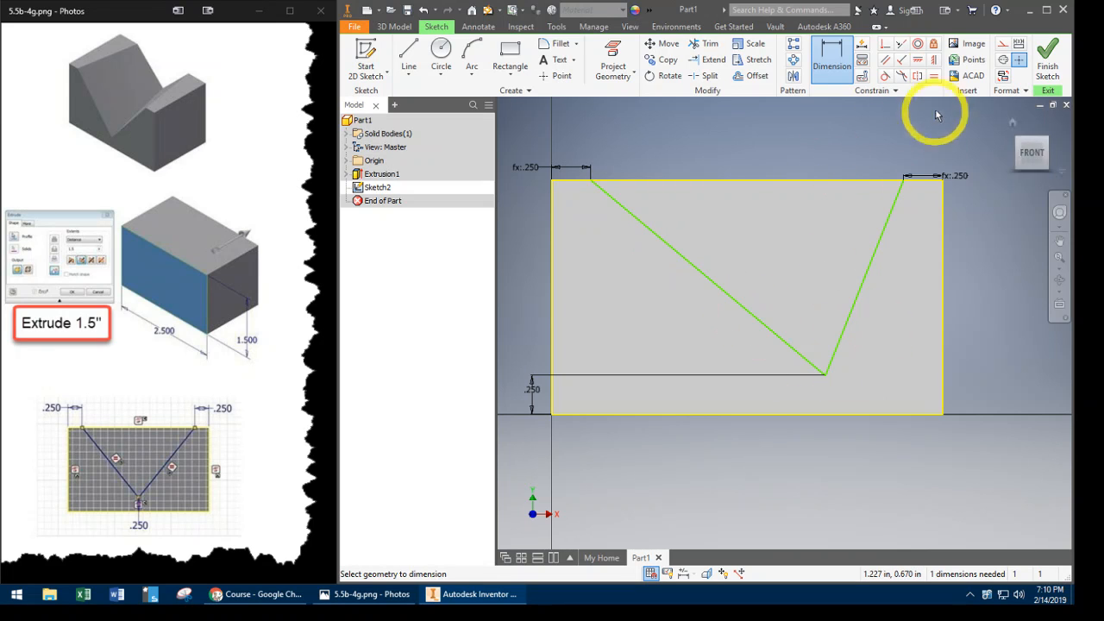
# - Make the two V lines equal in length and finish the front face sketch
pyautogui.click(935, 77)
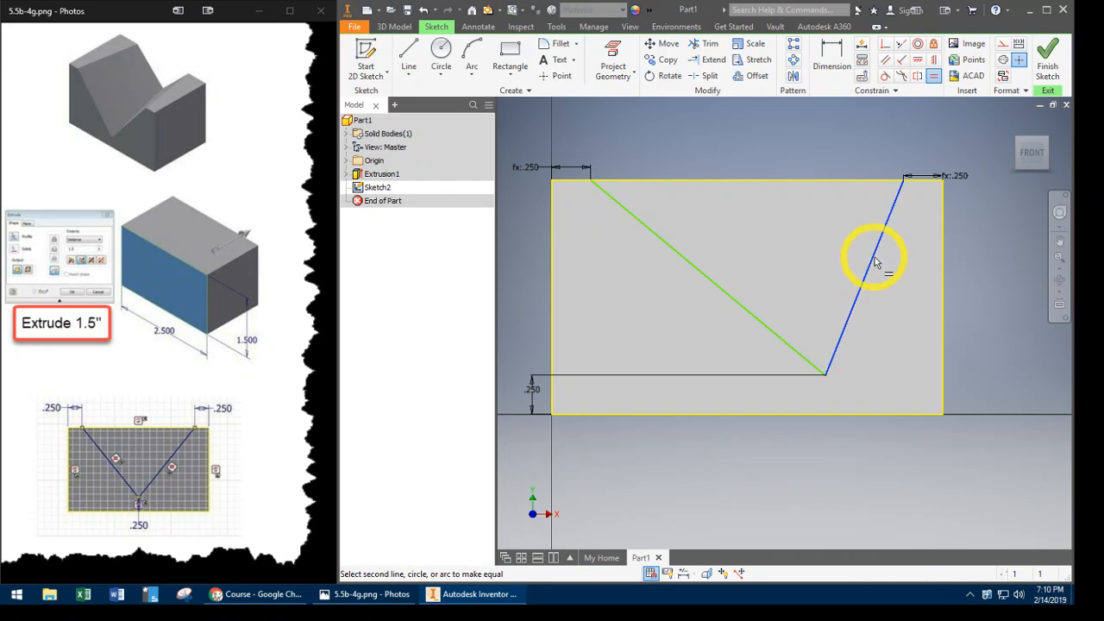
pyautogui.click(719, 286)
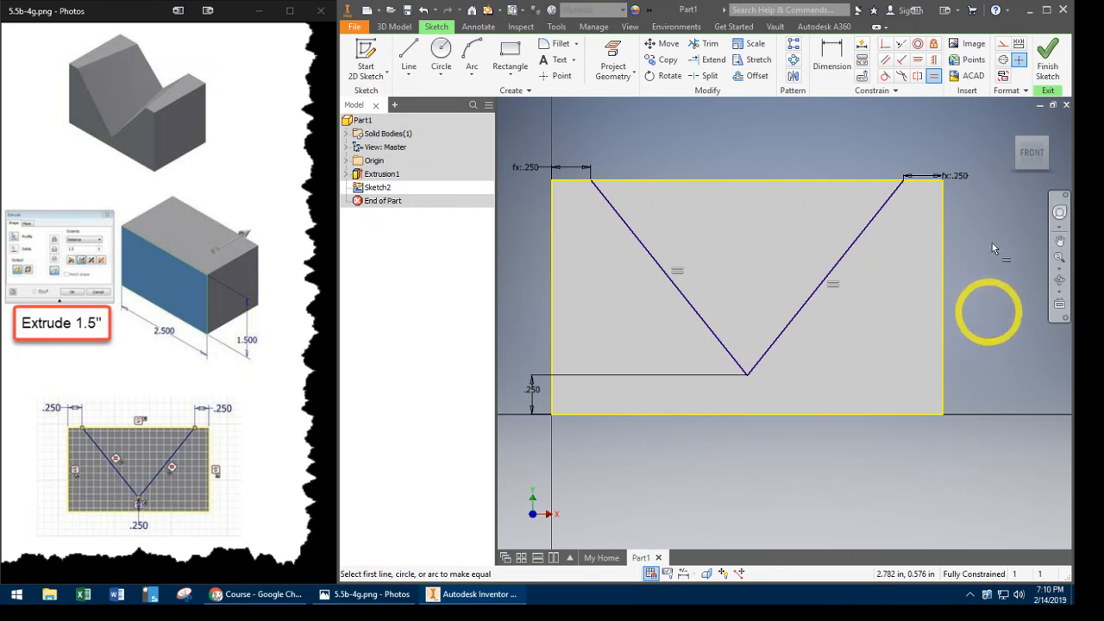
pyautogui.click(1048, 65)
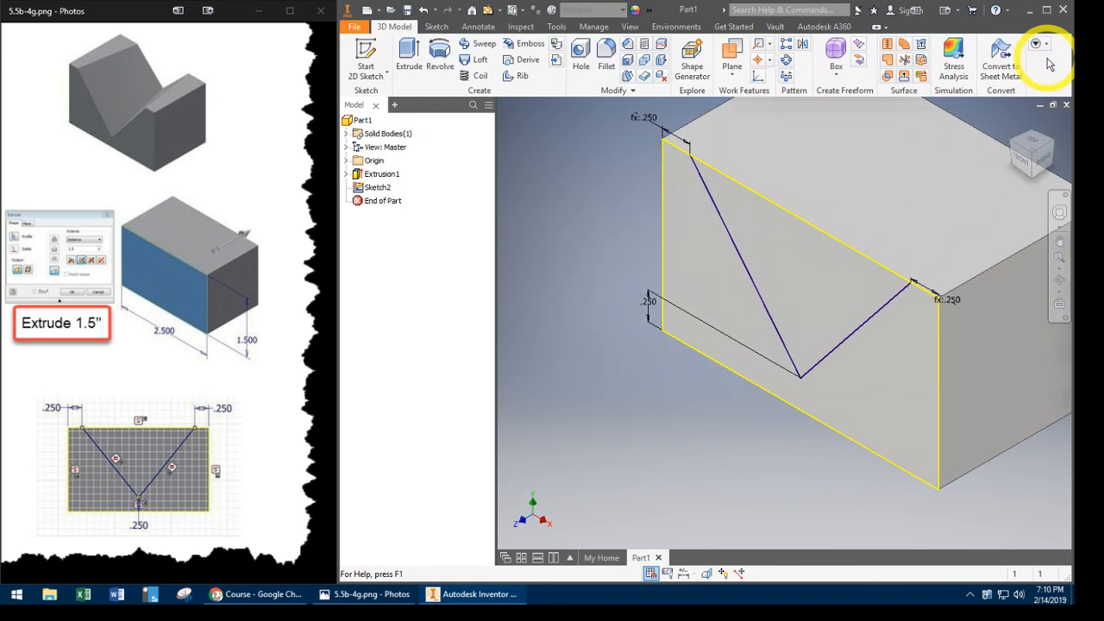
# - Start a new sketch on the block's back face
pyautogui.click(1052, 156)
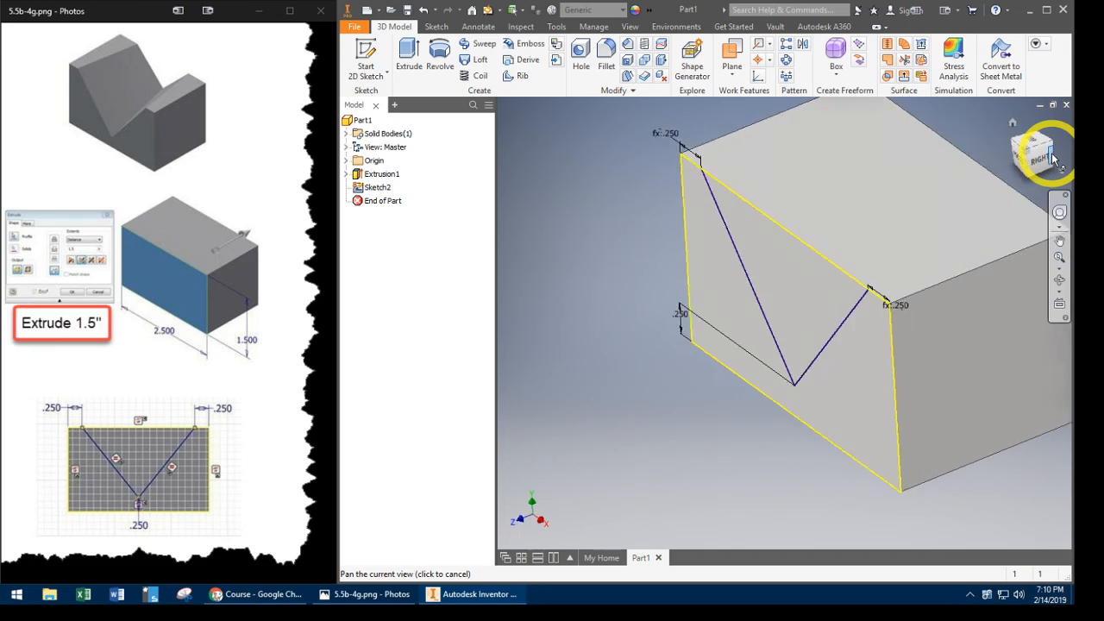
pyautogui.click(842, 280)
pyautogui.rightClick(843, 282)
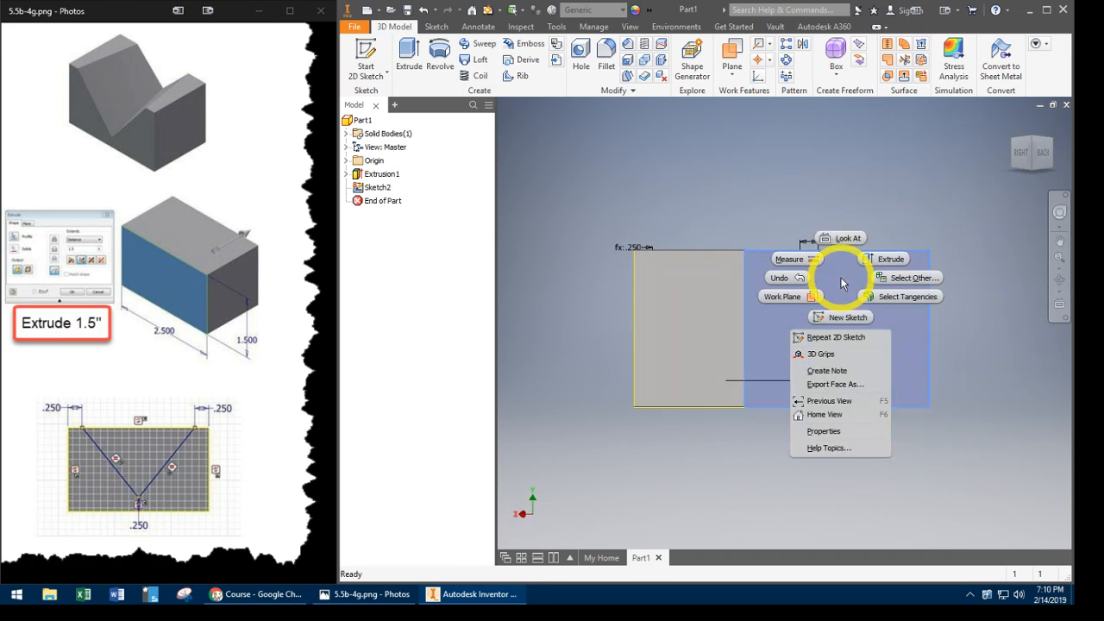
pyautogui.click(839, 321)
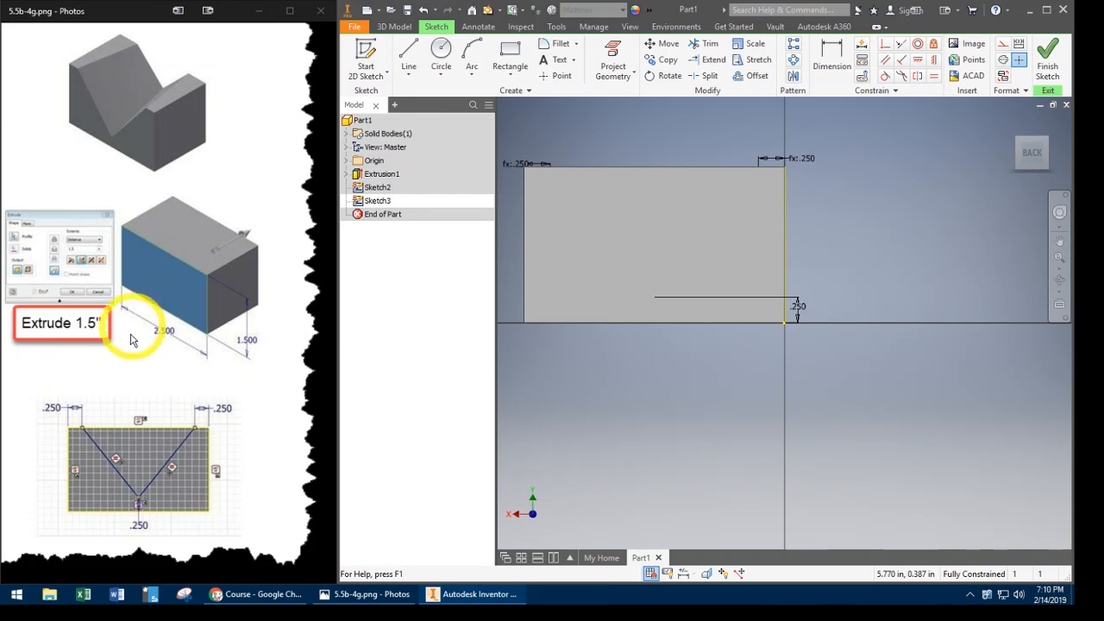
# - Switch to Photos, bring up the next reference image, 5.5b-4h.png, and enlarge it to read the back sketch's dimensions
pyautogui.click(297, 312)
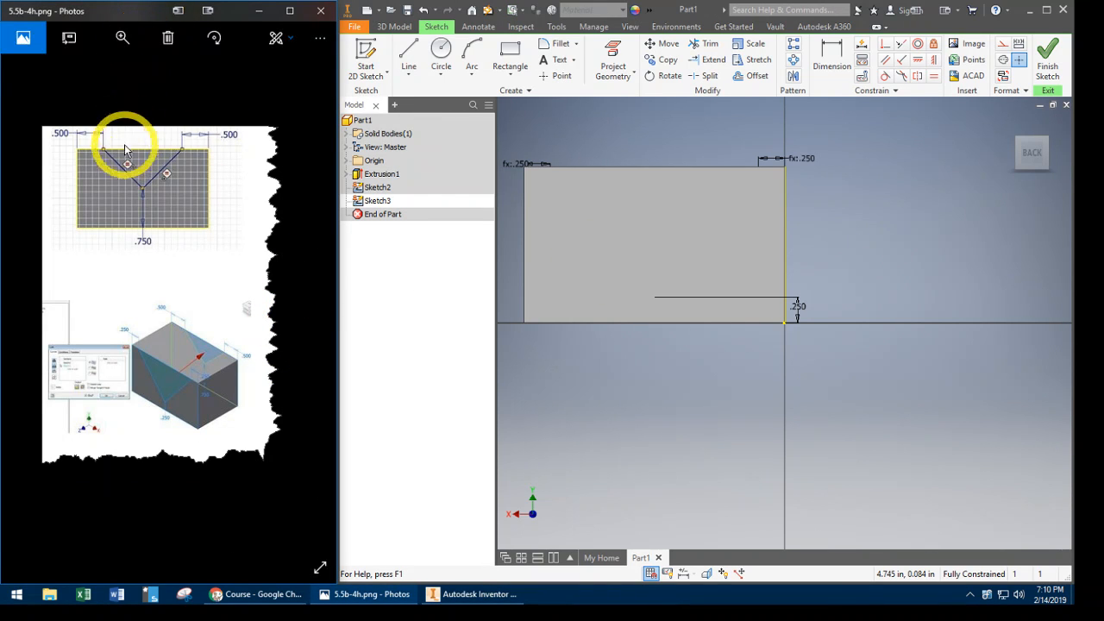
pyautogui.click(122, 37)
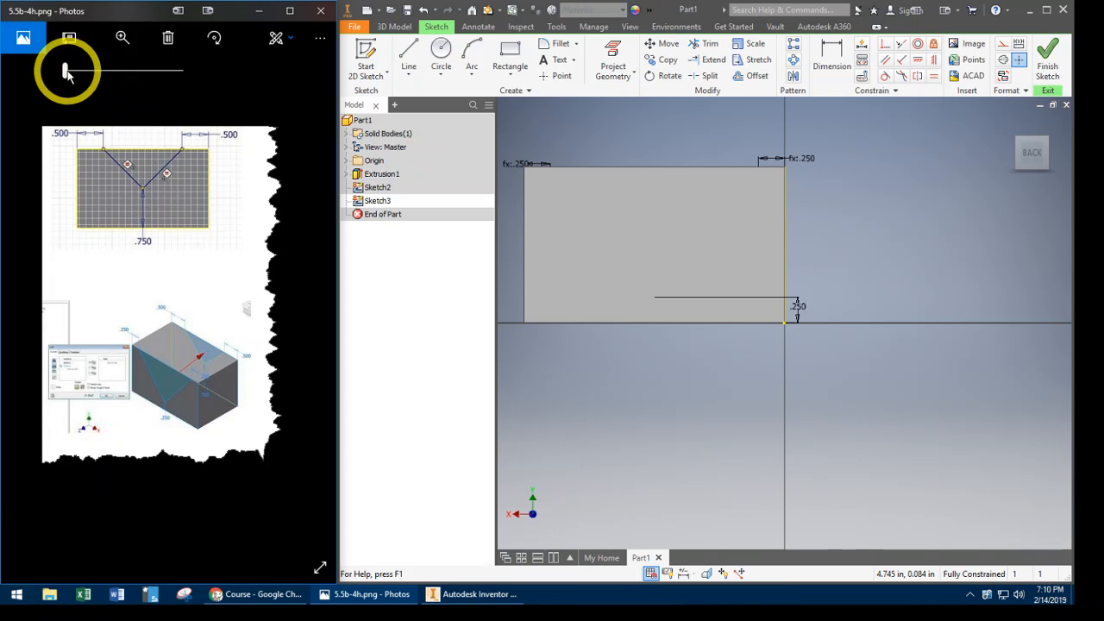
pyautogui.moveTo(79, 71); pyautogui.dragTo(82, 74)
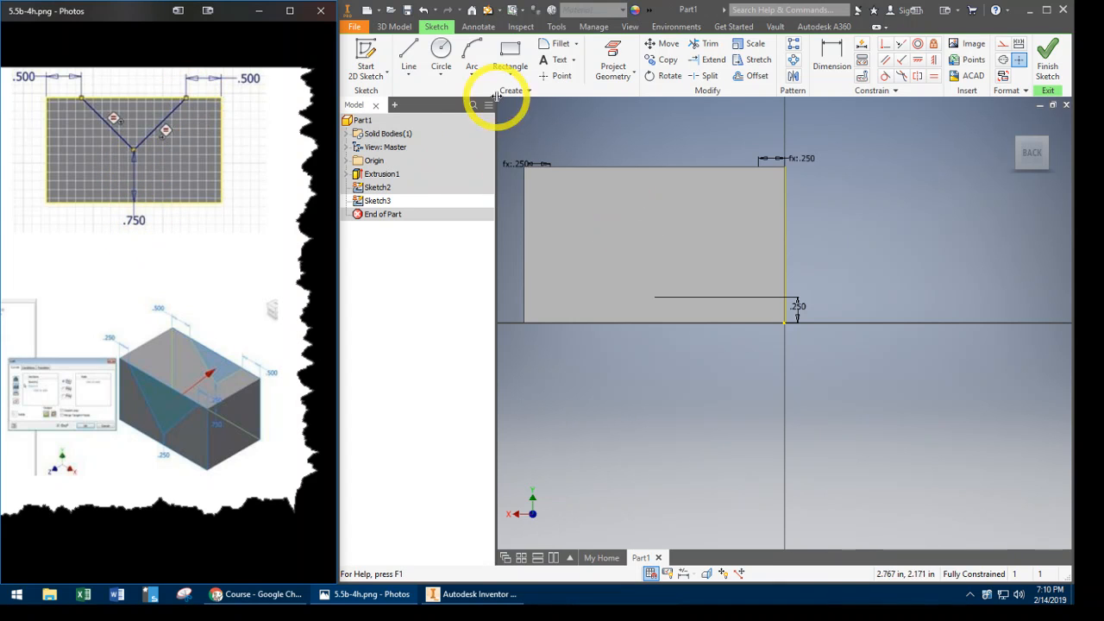
# - Draw a two-line V on the back face in Inventor, its ends below the top edge and its vertex about 0.56 in above the bottom edge
pyautogui.click(408, 55)
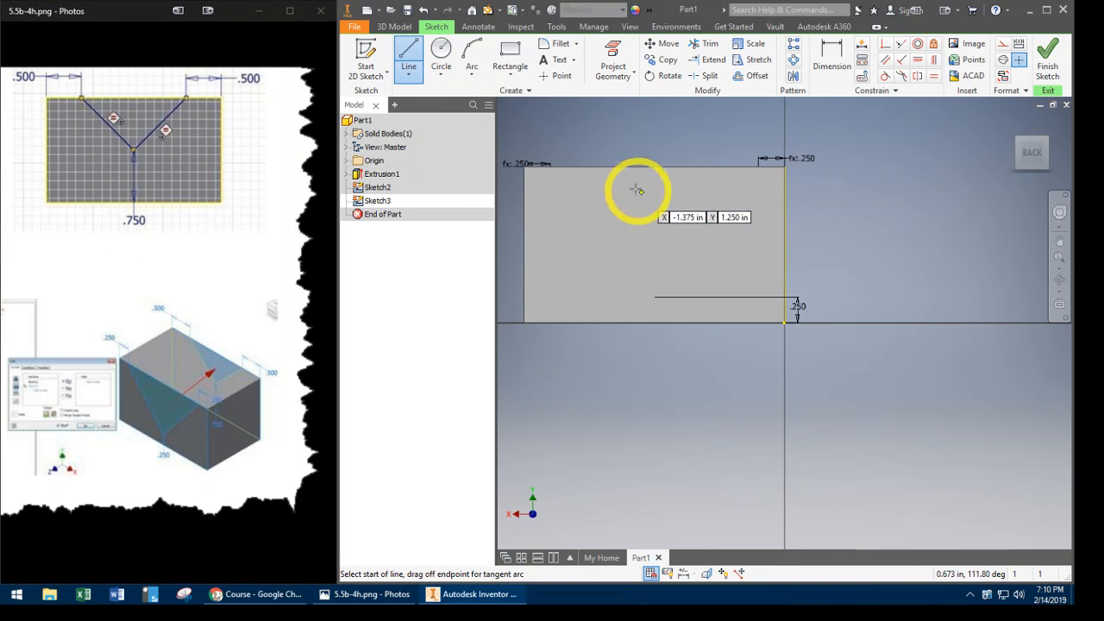
pyautogui.click(583, 191)
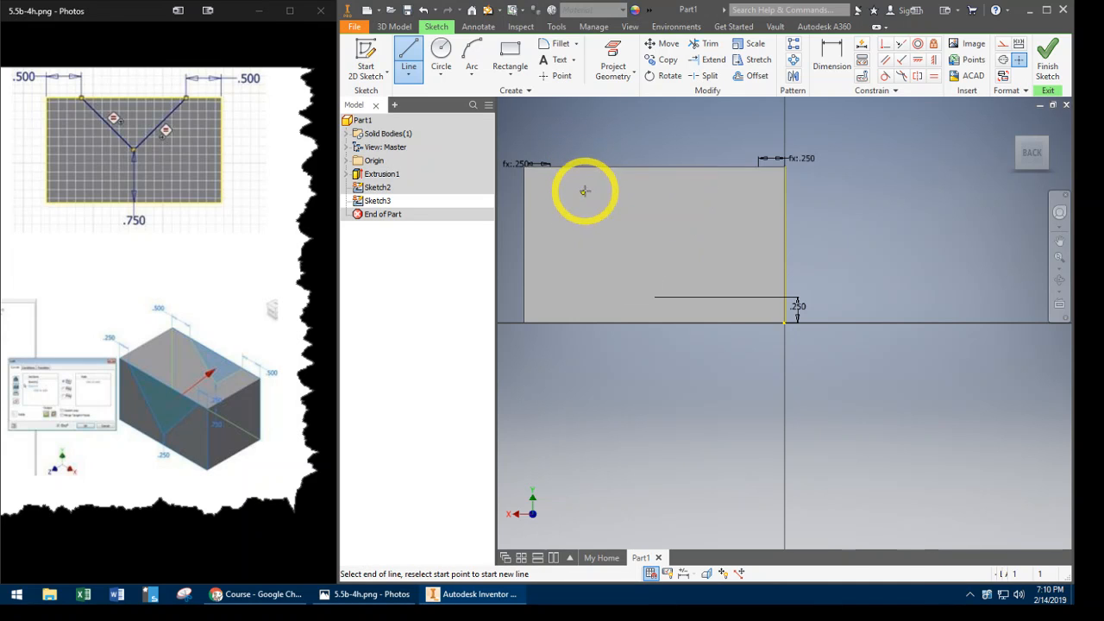
pyautogui.click(642, 262)
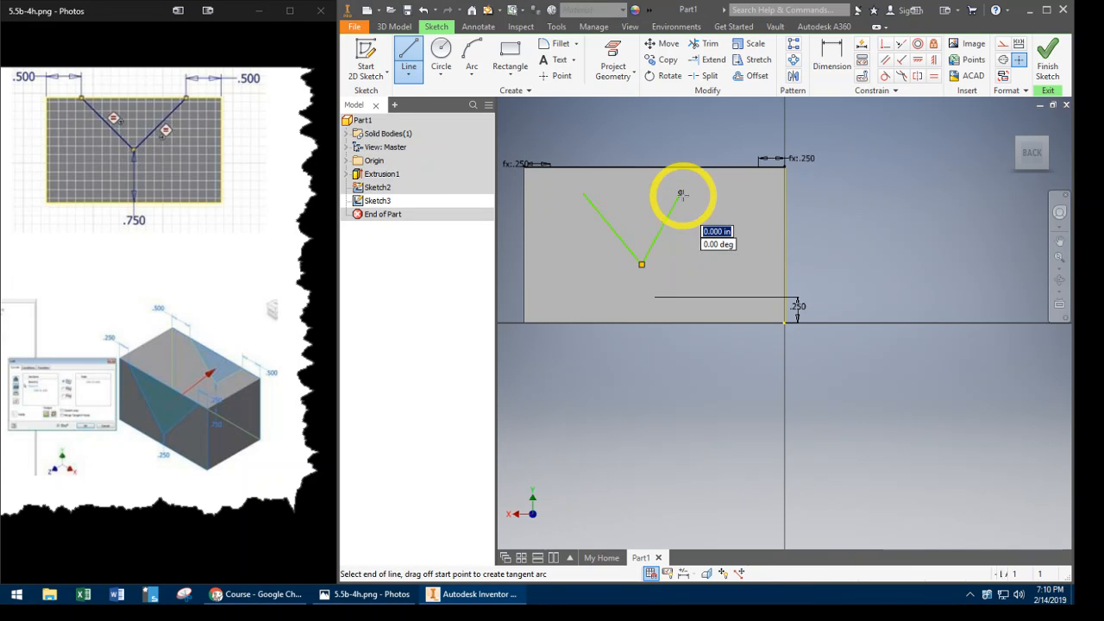
pyautogui.click(681, 194)
pyautogui.press('Escape')
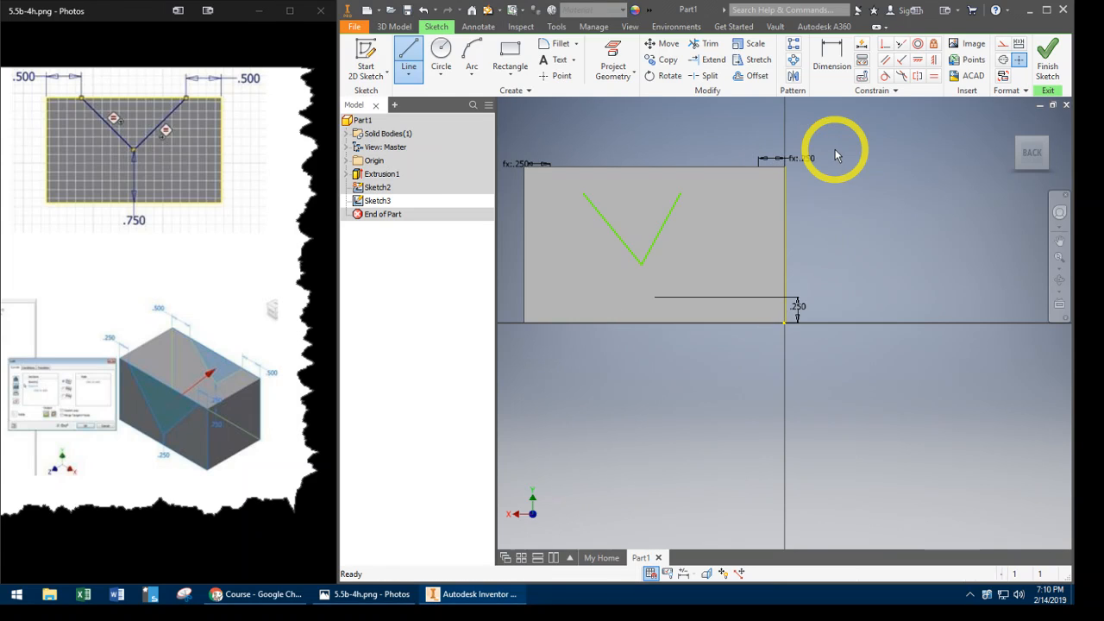
# - Make both upper ends of the back face's V coincident with the face's top edge
pyautogui.click(887, 45)
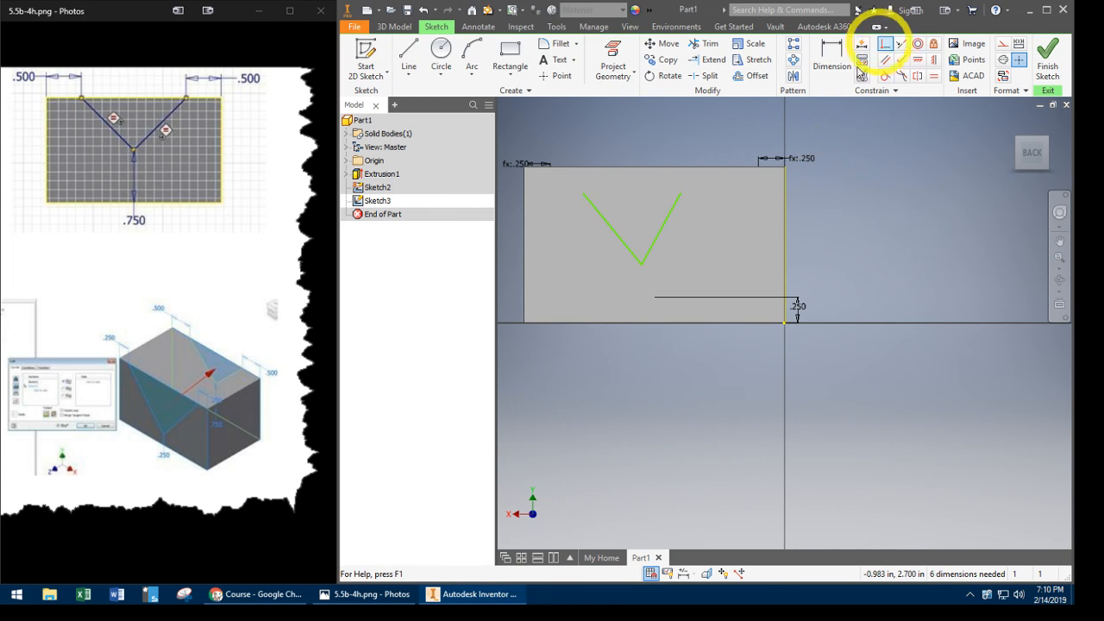
pyautogui.click(577, 167)
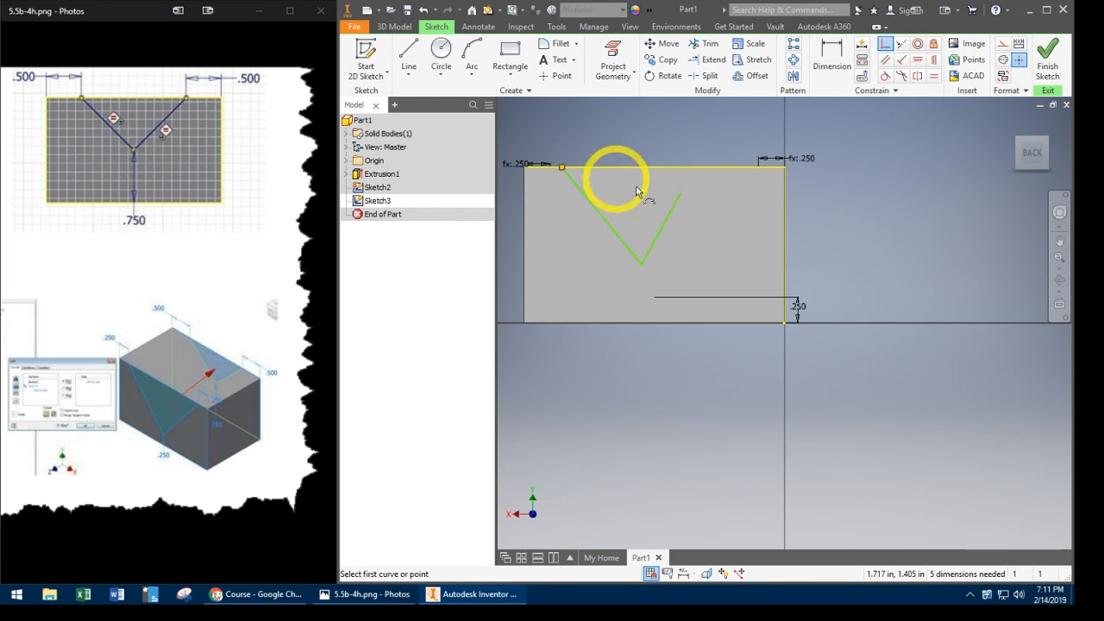
pyautogui.click(695, 168)
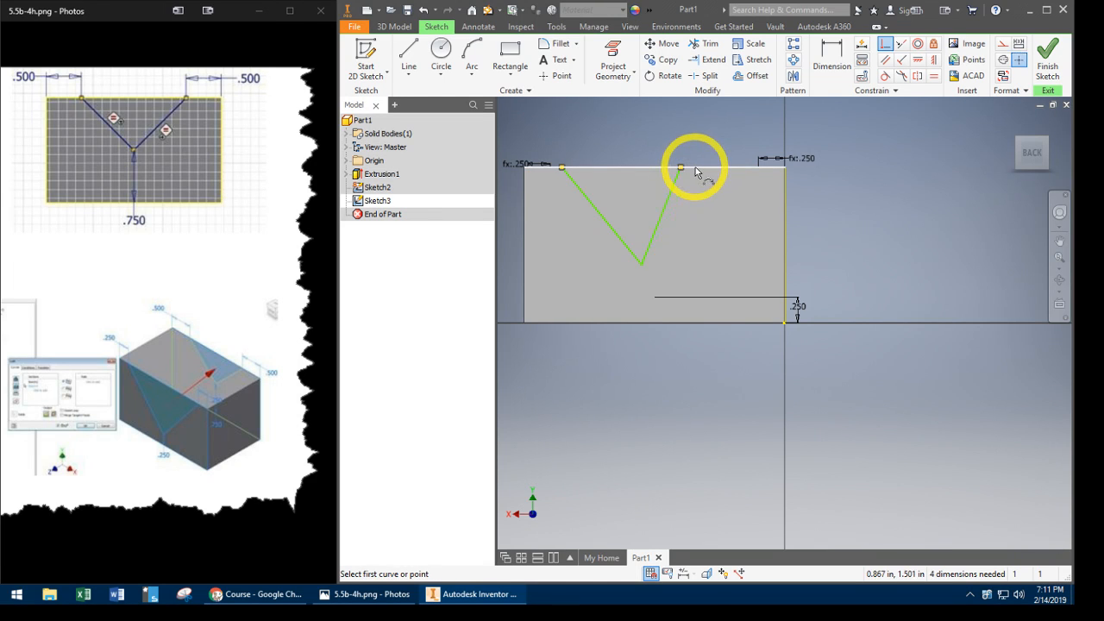
# - Dimension the V's upper-left end 0.5 in from the back face's left edge
pyautogui.click(832, 60)
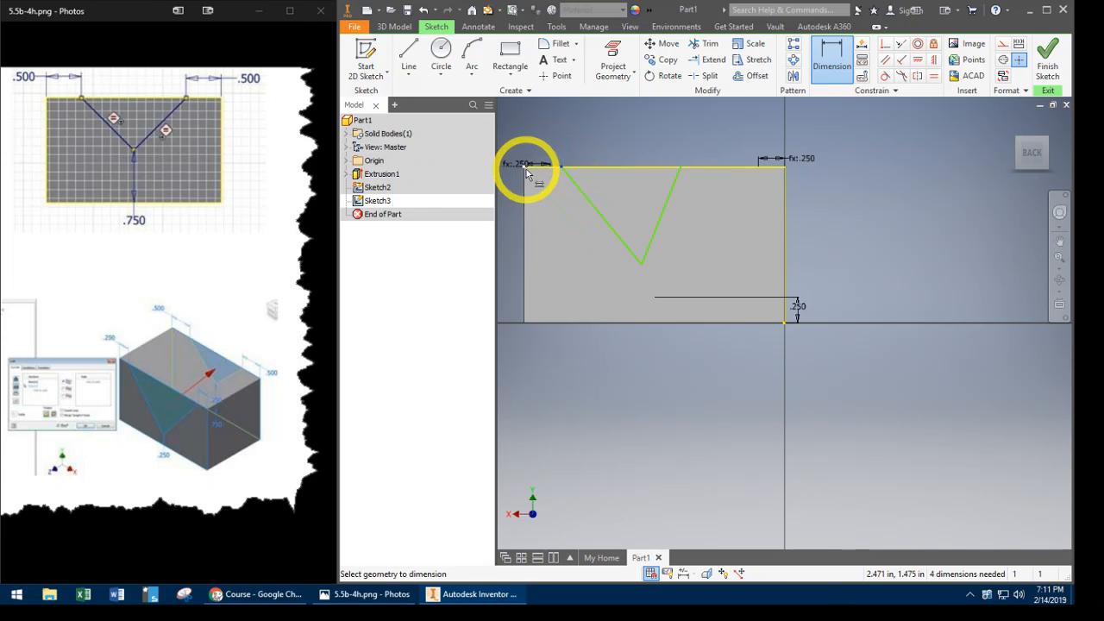
pyautogui.click(524, 193)
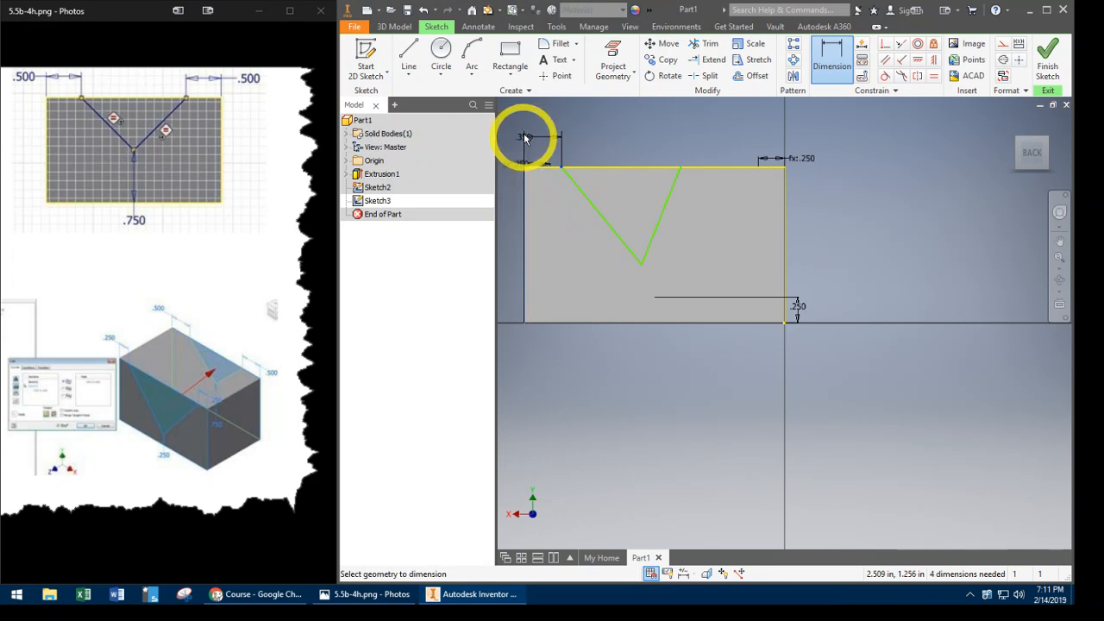
pyautogui.click(588, 127)
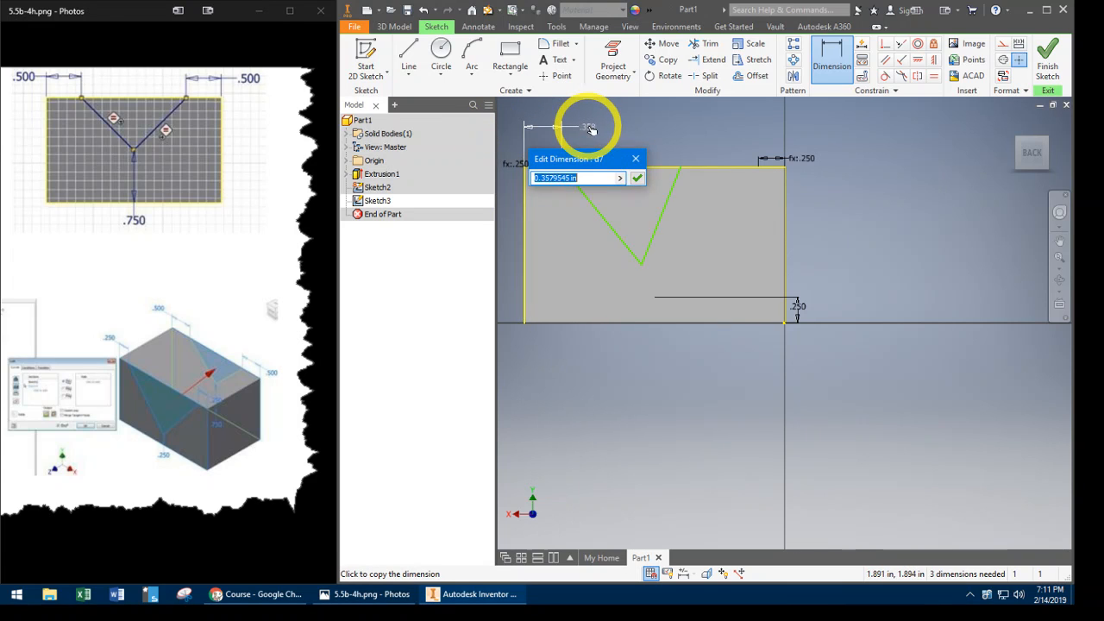
pyautogui.write('.5')
pyautogui.press('Return')
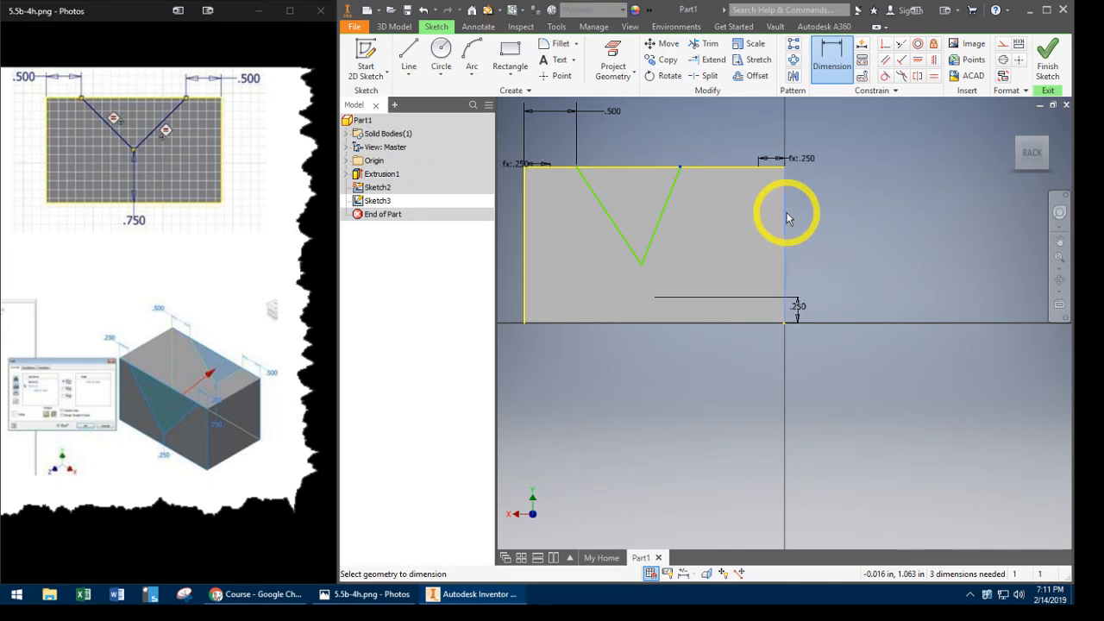
# - Dimension the V's upper-right end from the back face's right edge, linking the value to dimension d7
pyautogui.click(830, 134)
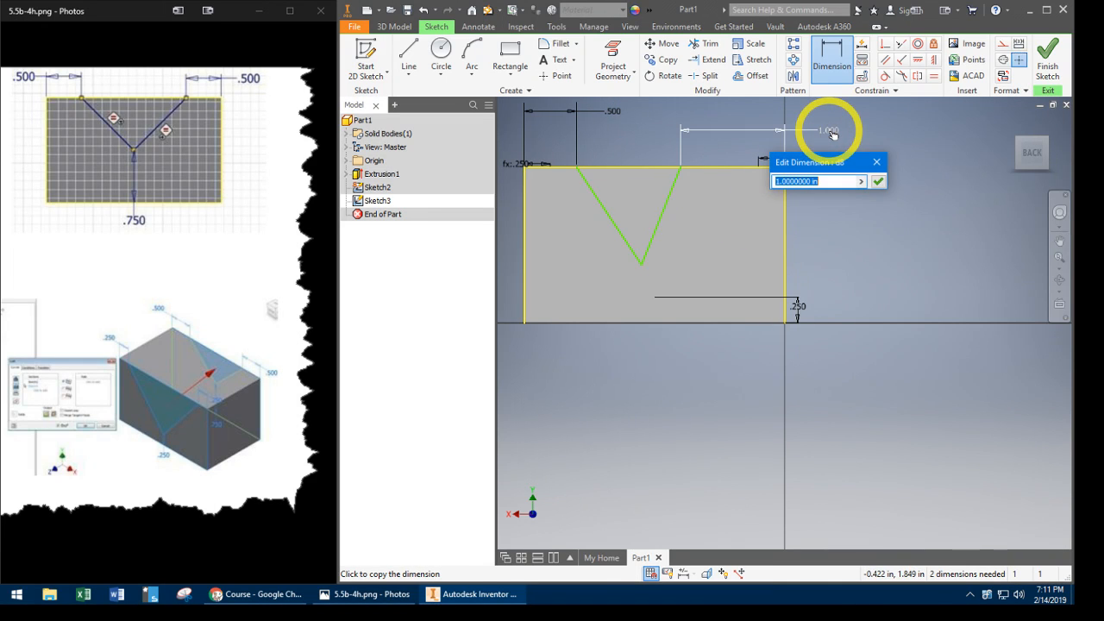
pyautogui.click(614, 114)
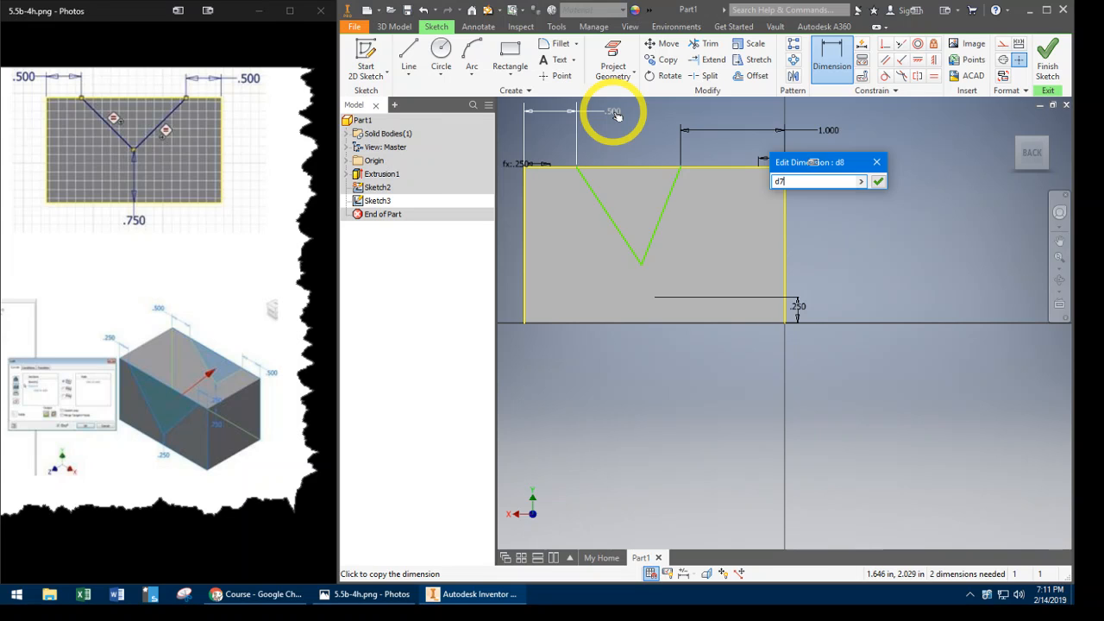
pyautogui.press('Return')
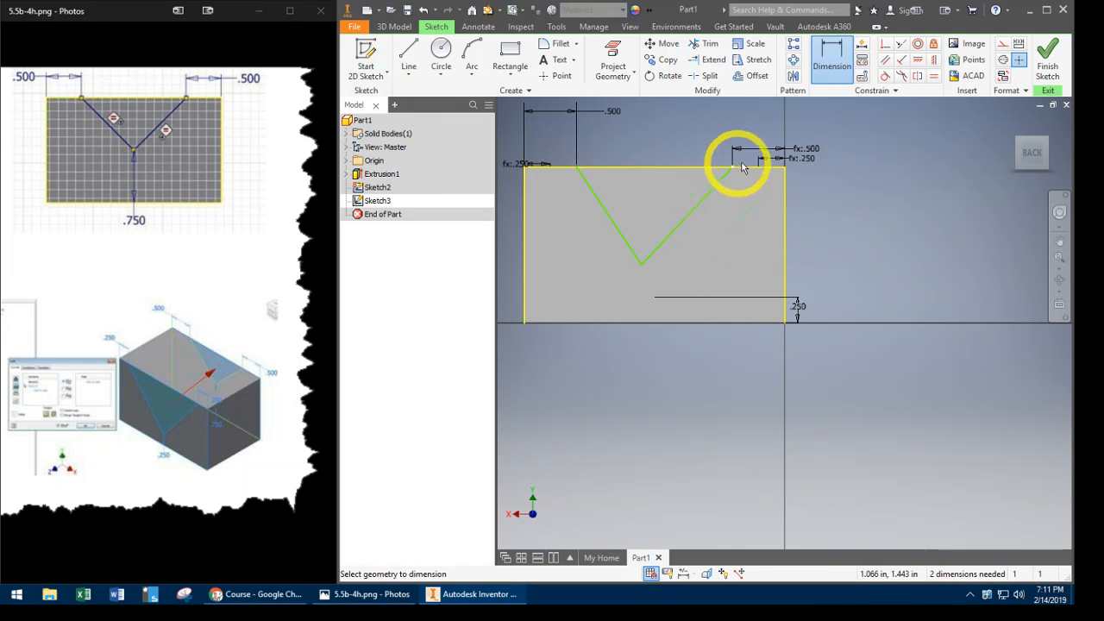
# - Dimension the V's vertex 0.75 in above the back face's bottom edge
pyautogui.click(641, 263)
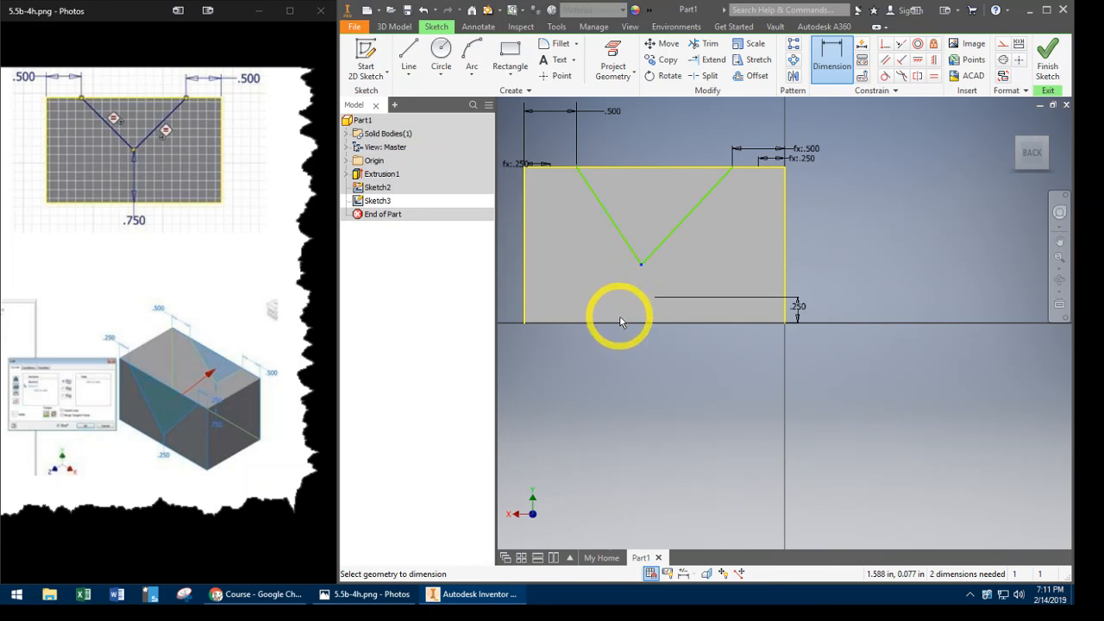
pyautogui.click(619, 322)
pyautogui.click(864, 281)
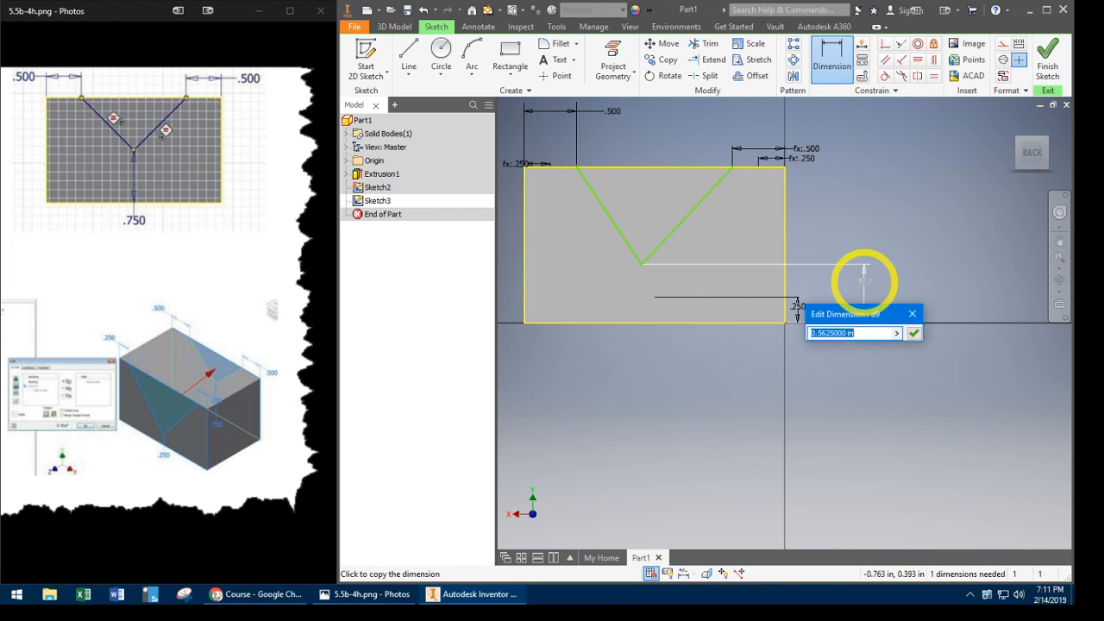
pyautogui.press('Return')
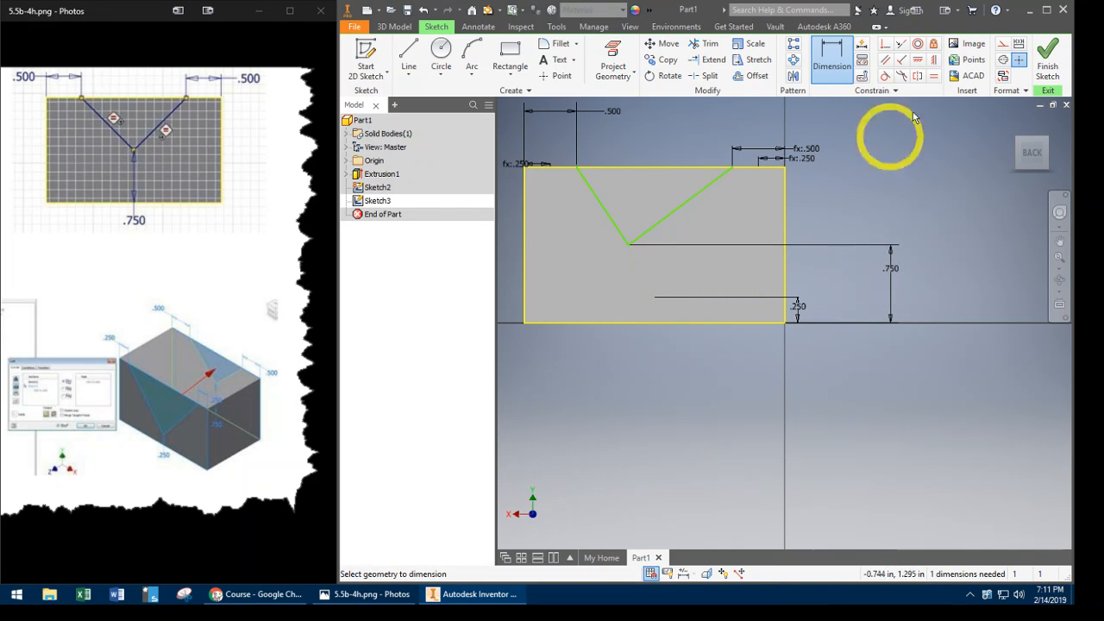
# - Make the back face's two V lines equal in length, dismiss the save reminder and finish the sketch
pyautogui.click(933, 76)
pyautogui.click(692, 205)
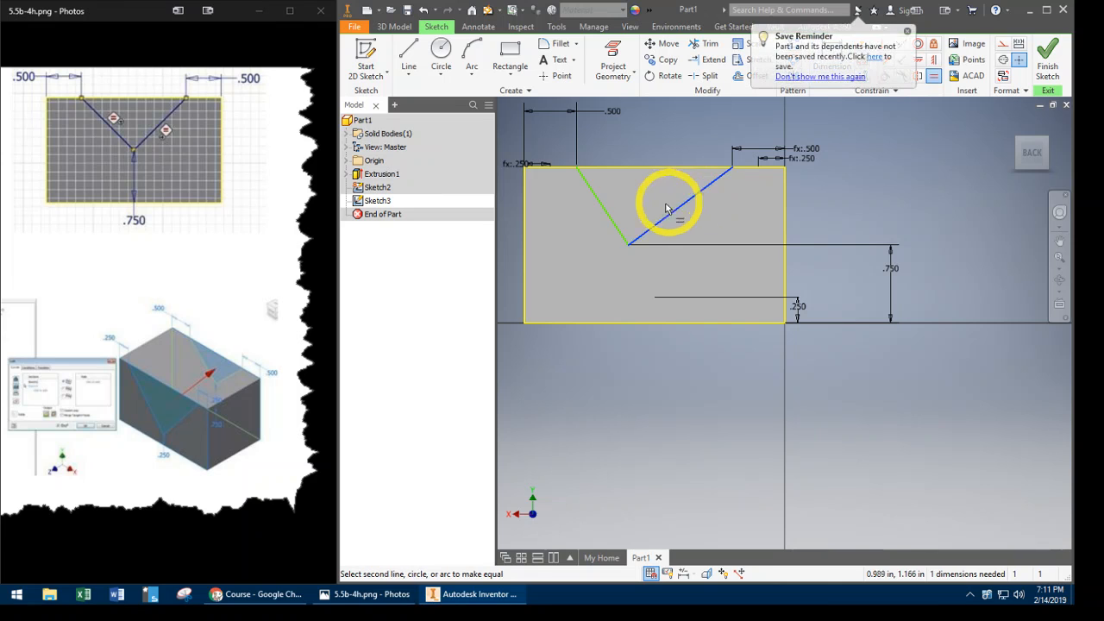
pyautogui.click(612, 221)
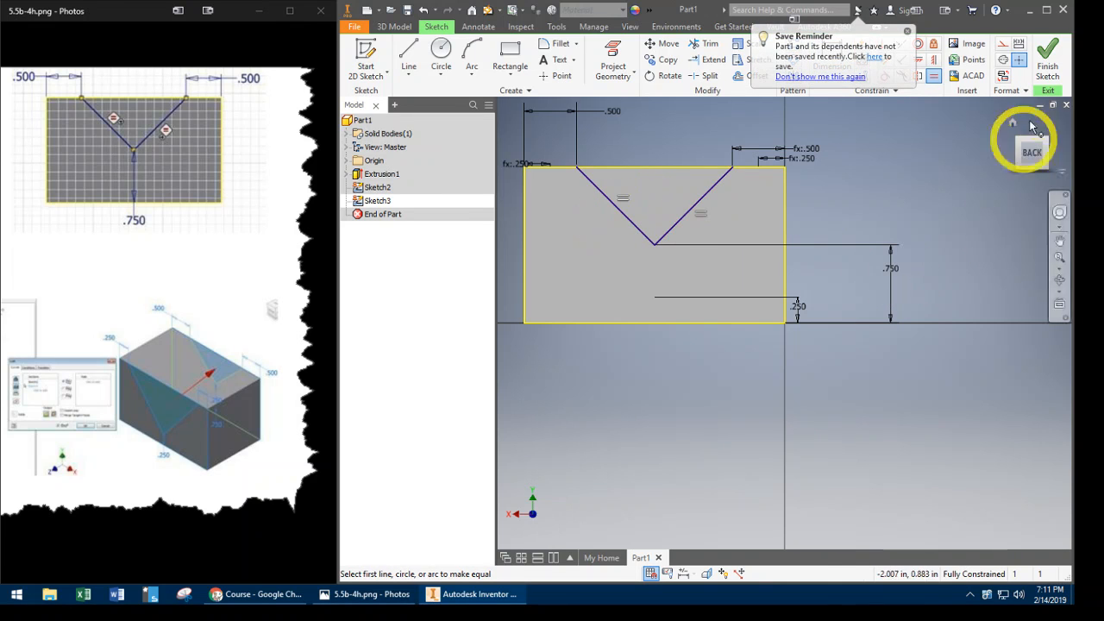
pyautogui.click(907, 33)
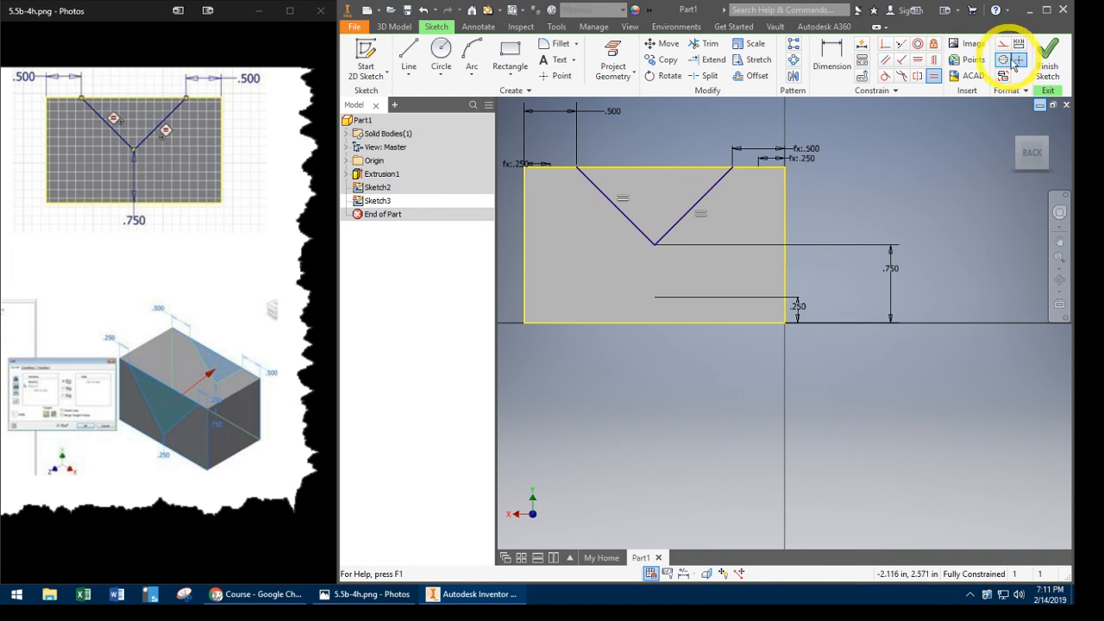
pyautogui.click(1048, 62)
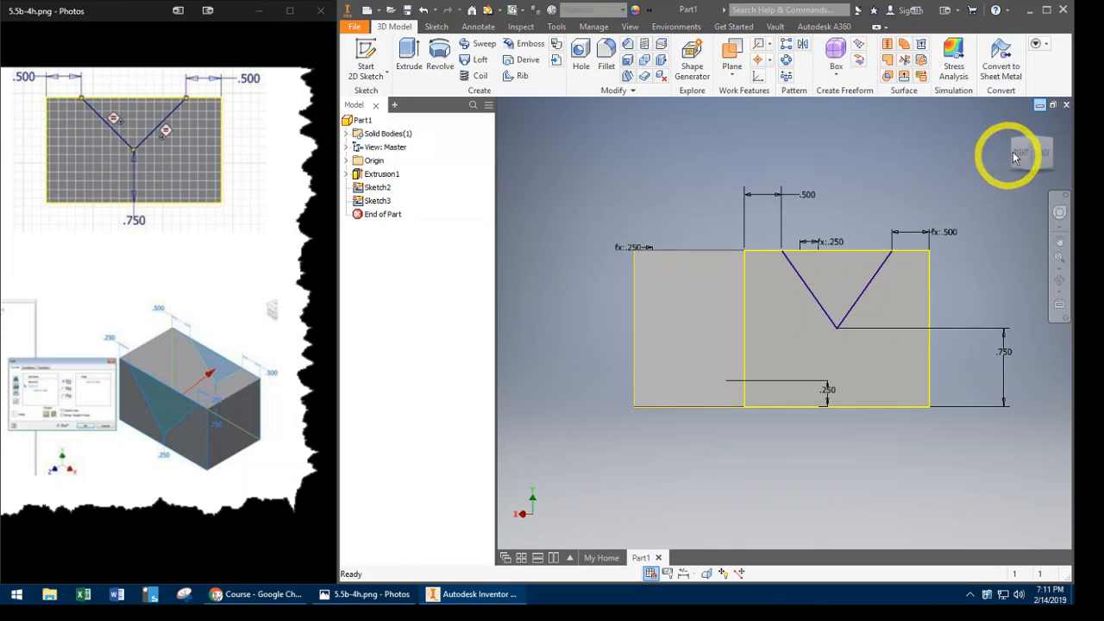
# - Start a Loft and add the triangular V region of the front face's sketch as the first section
pyautogui.click(1013, 123)
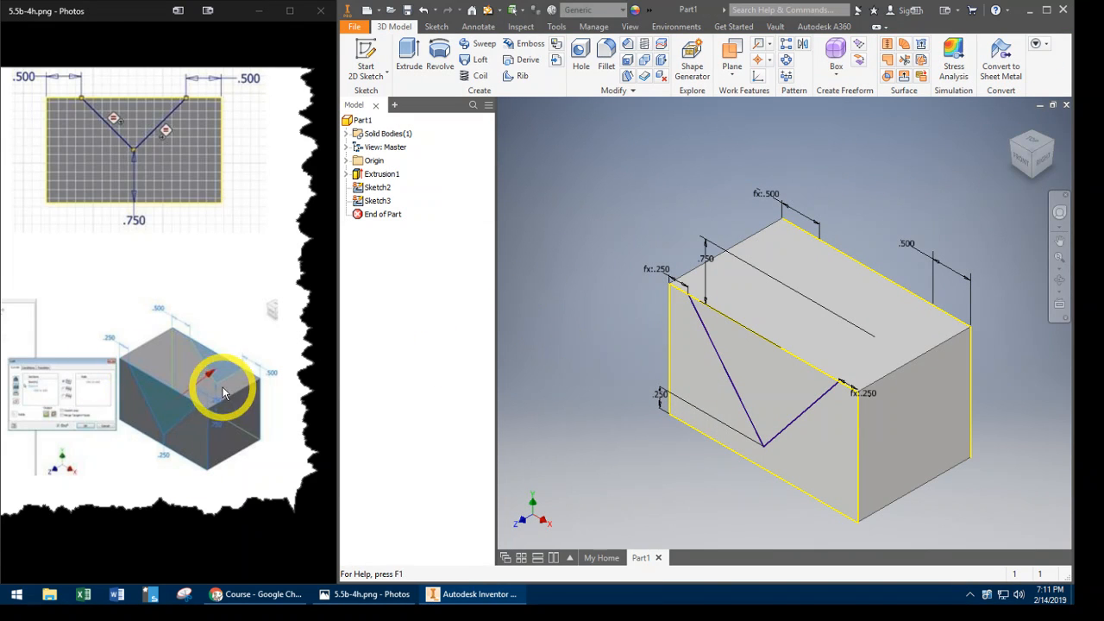
pyautogui.click(529, 157)
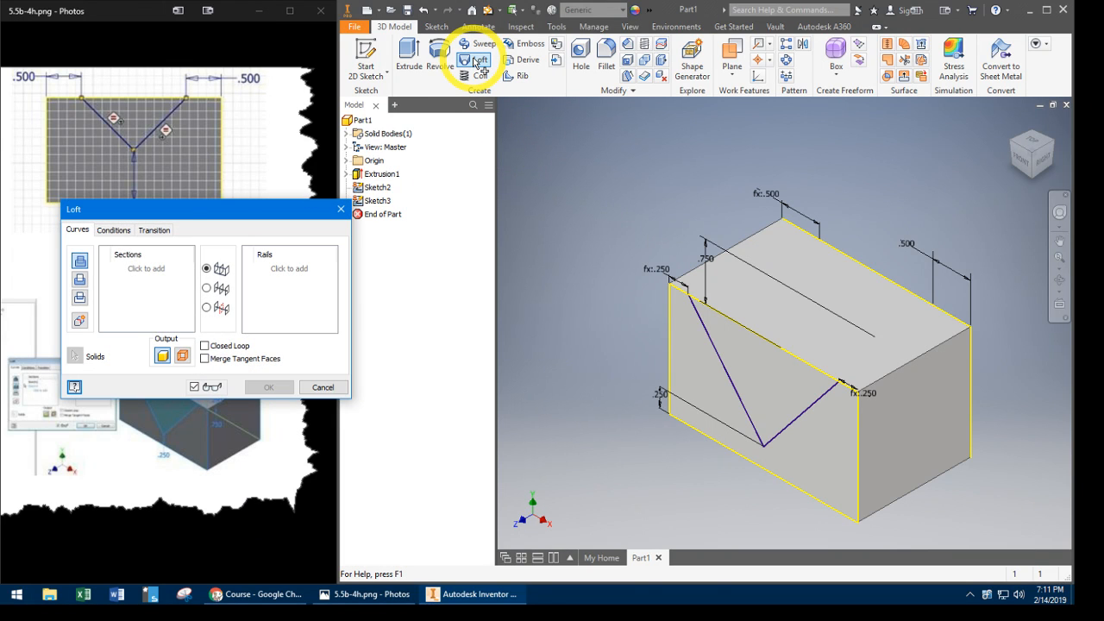
pyautogui.click(149, 273)
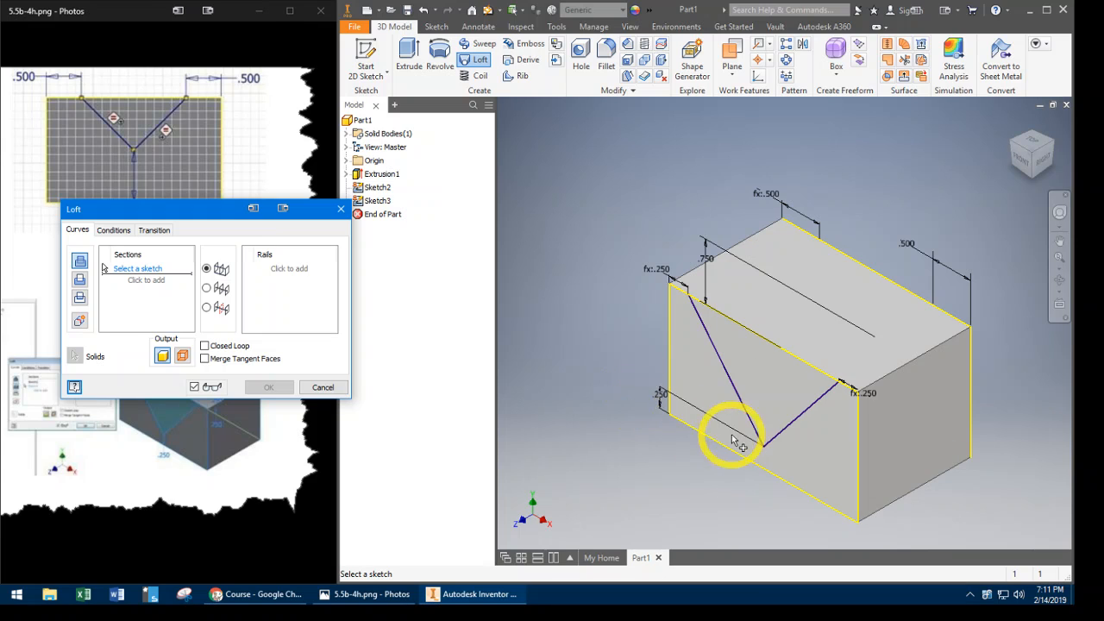
pyautogui.click(760, 447)
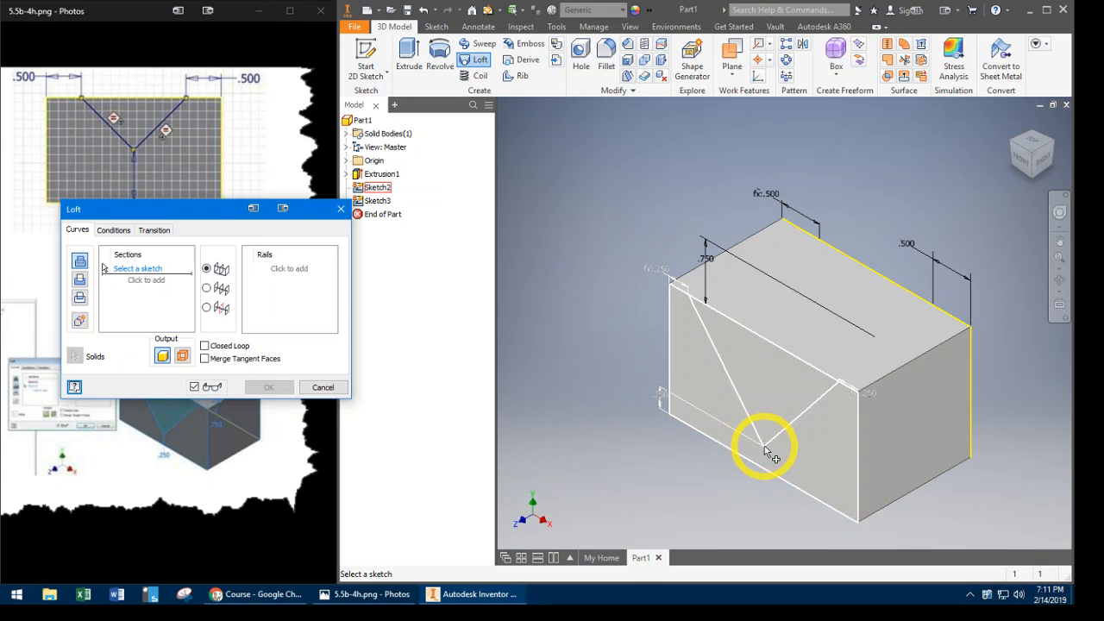
pyautogui.click(772, 392)
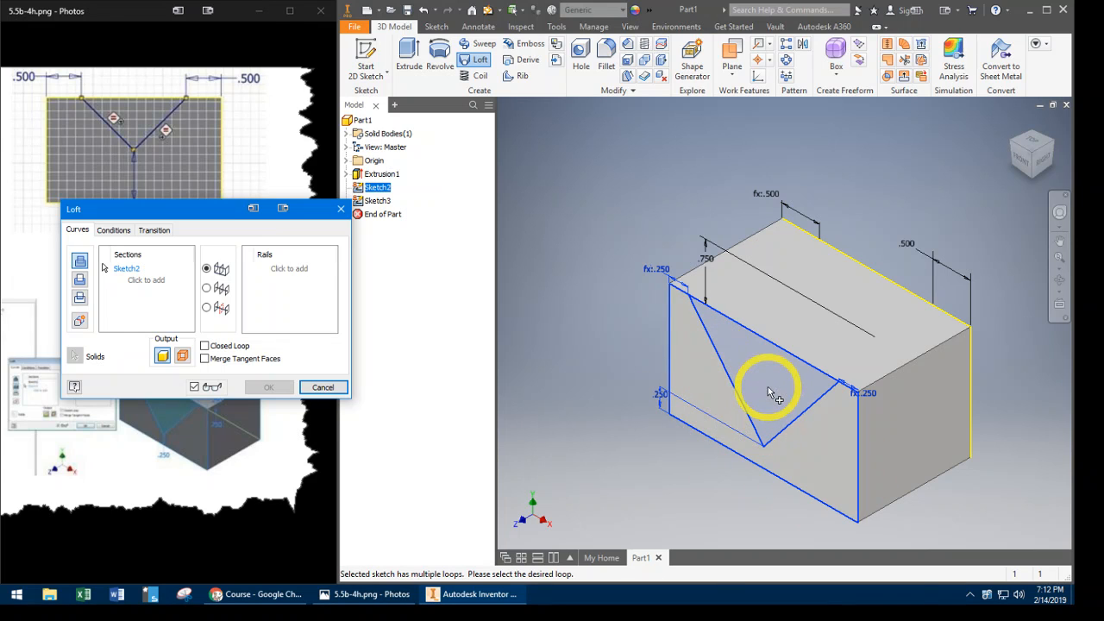
# - Add the triangular V region of the back face's sketch as the loft's second section
pyautogui.click(1052, 159)
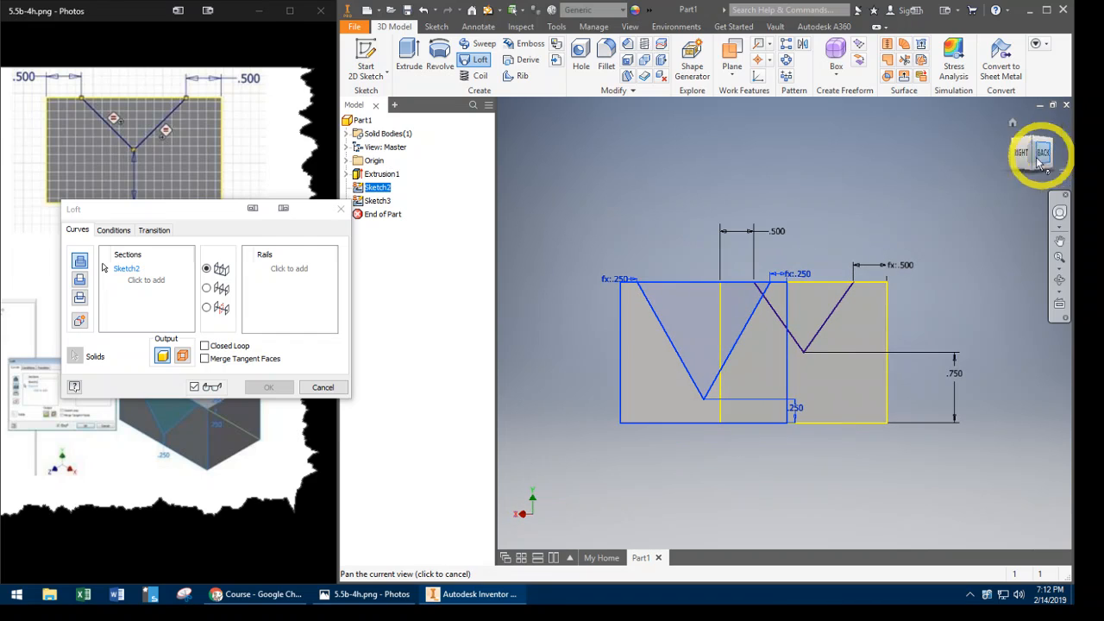
pyautogui.click(145, 284)
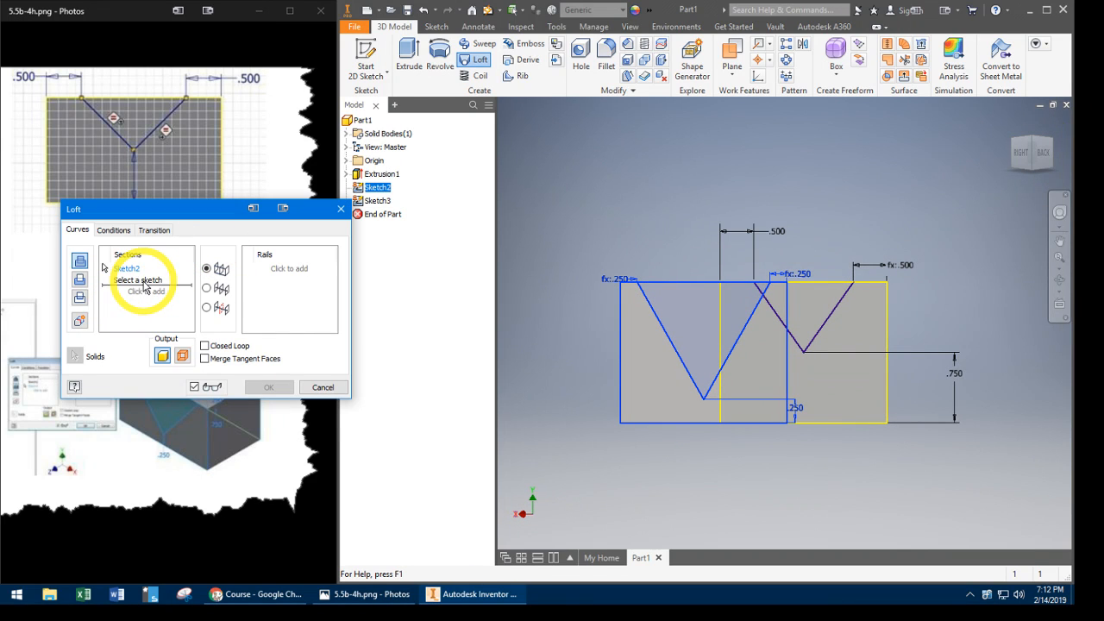
pyautogui.click(804, 356)
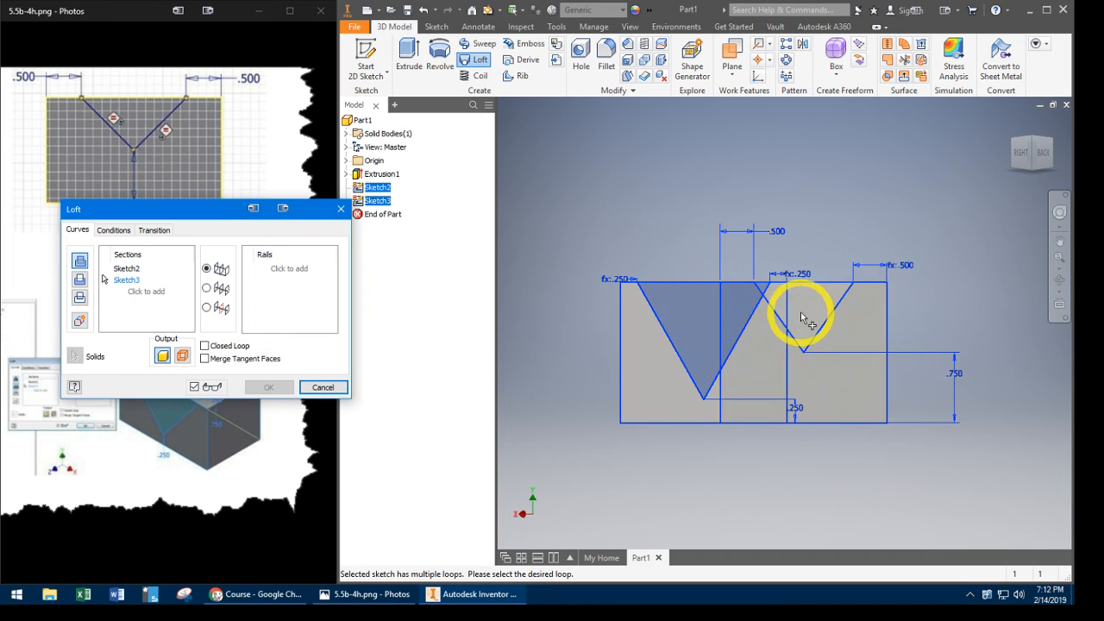
pyautogui.click(800, 315)
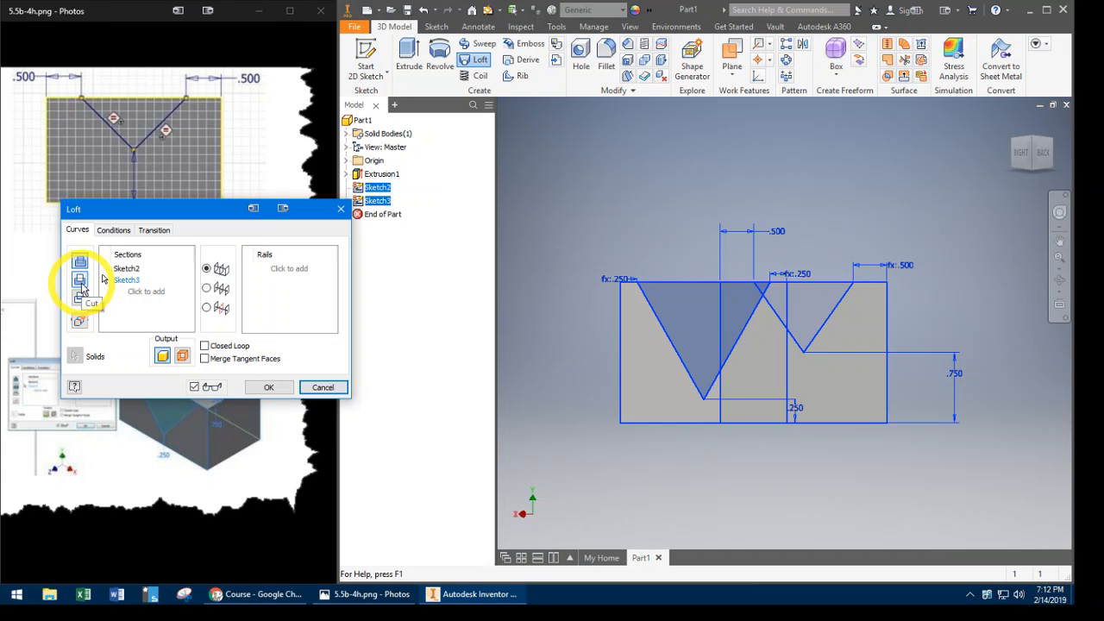
# - Set the loft operation to Cut, create the V notch through the block and return to the home view
pyautogui.click(80, 283)
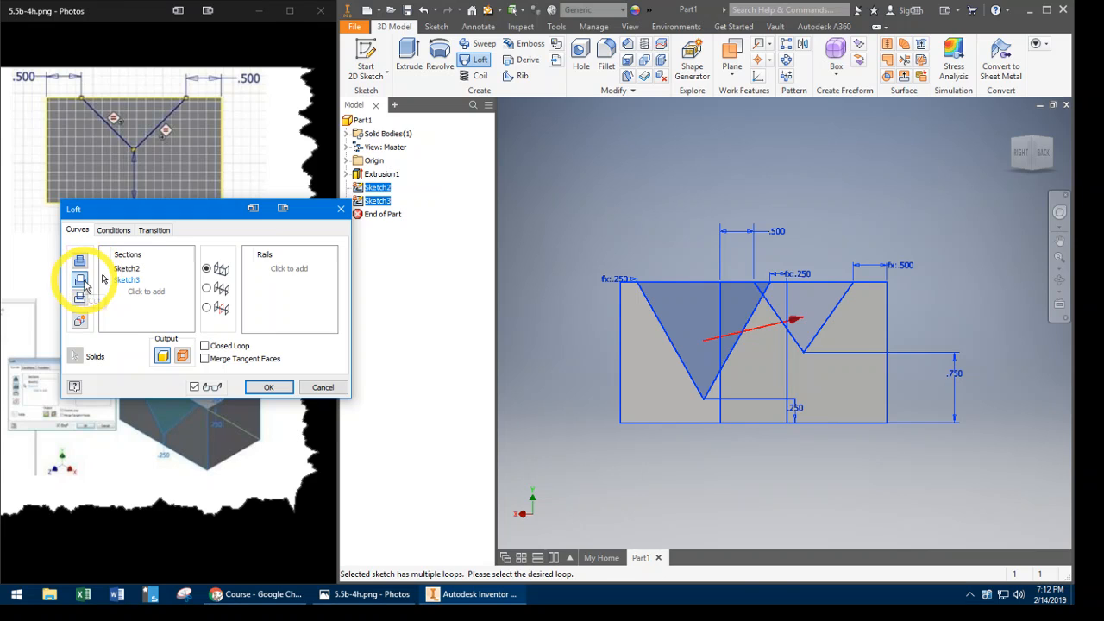
pyautogui.click(268, 388)
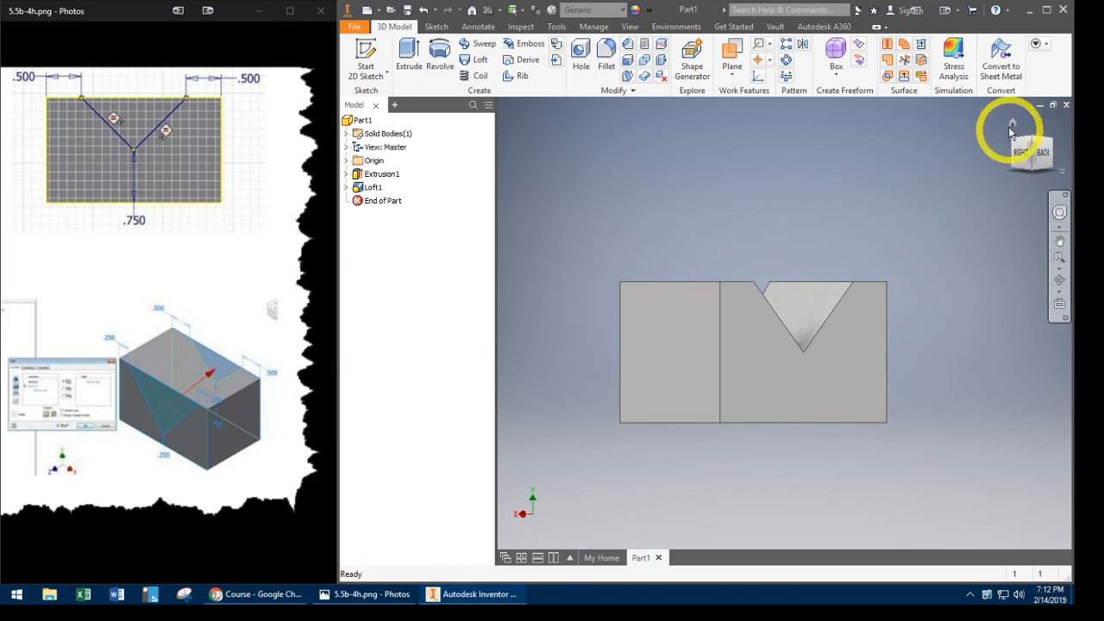
pyautogui.click(1014, 125)
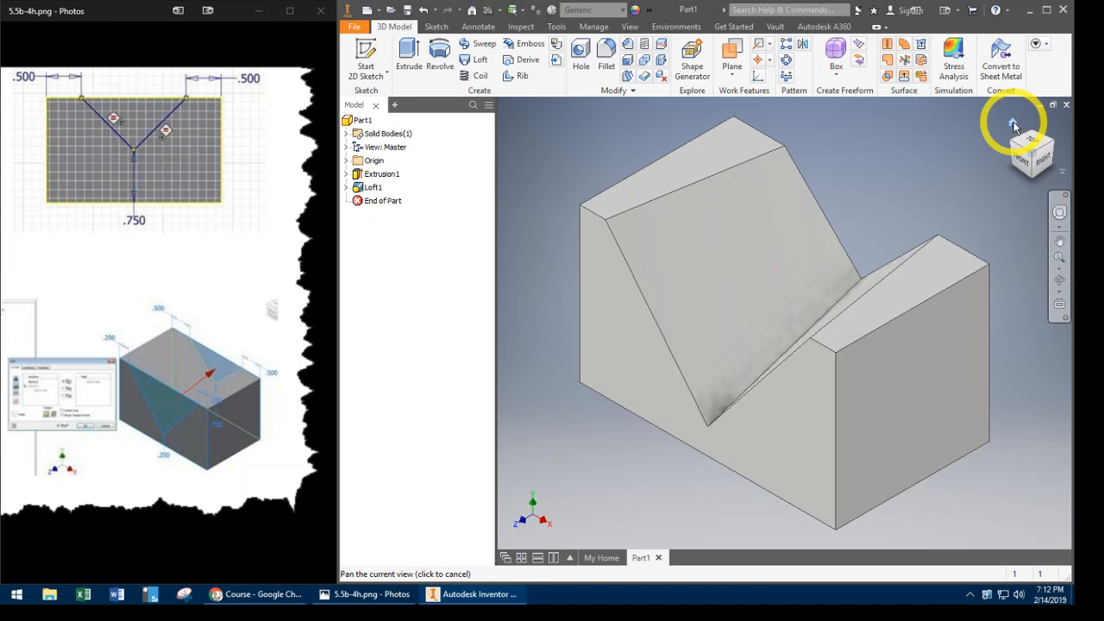